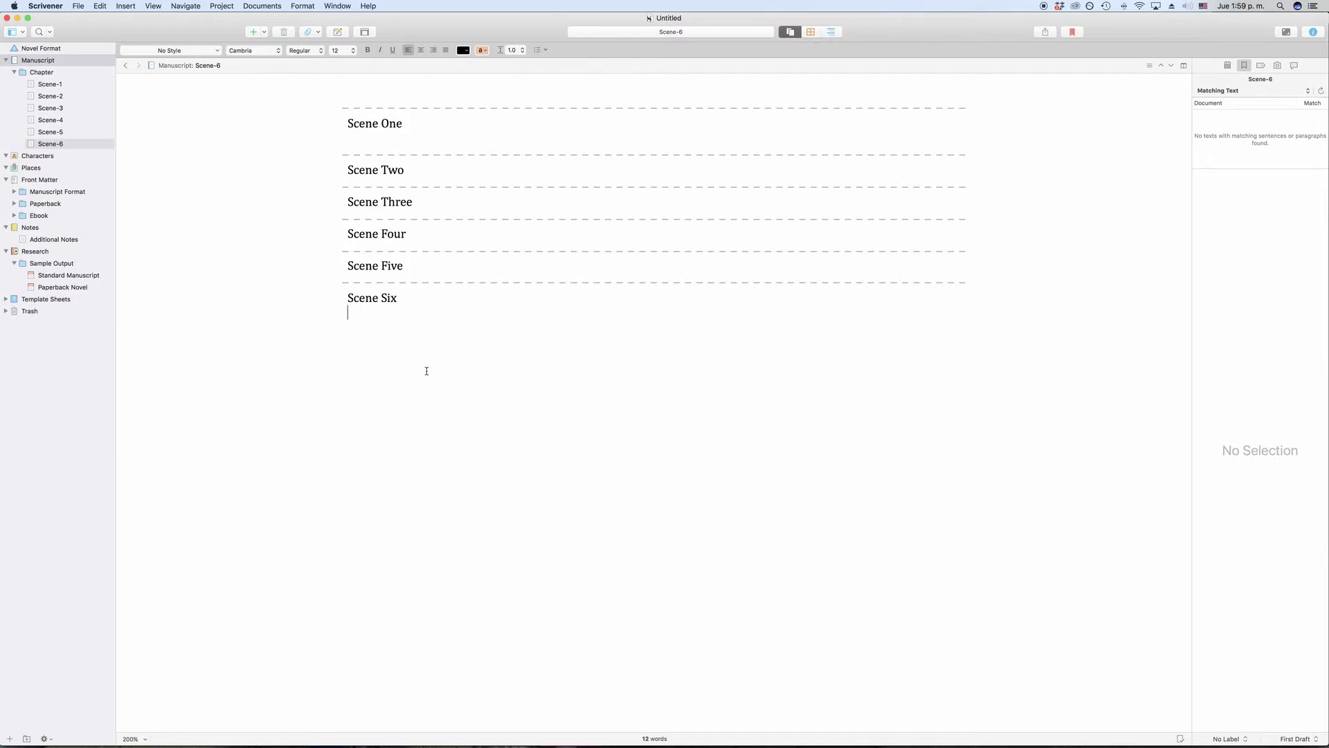
Open Scene-6's context menu, then dismiss it without choosing anything.
right_click(55, 145)
mouse_move(120, 197)
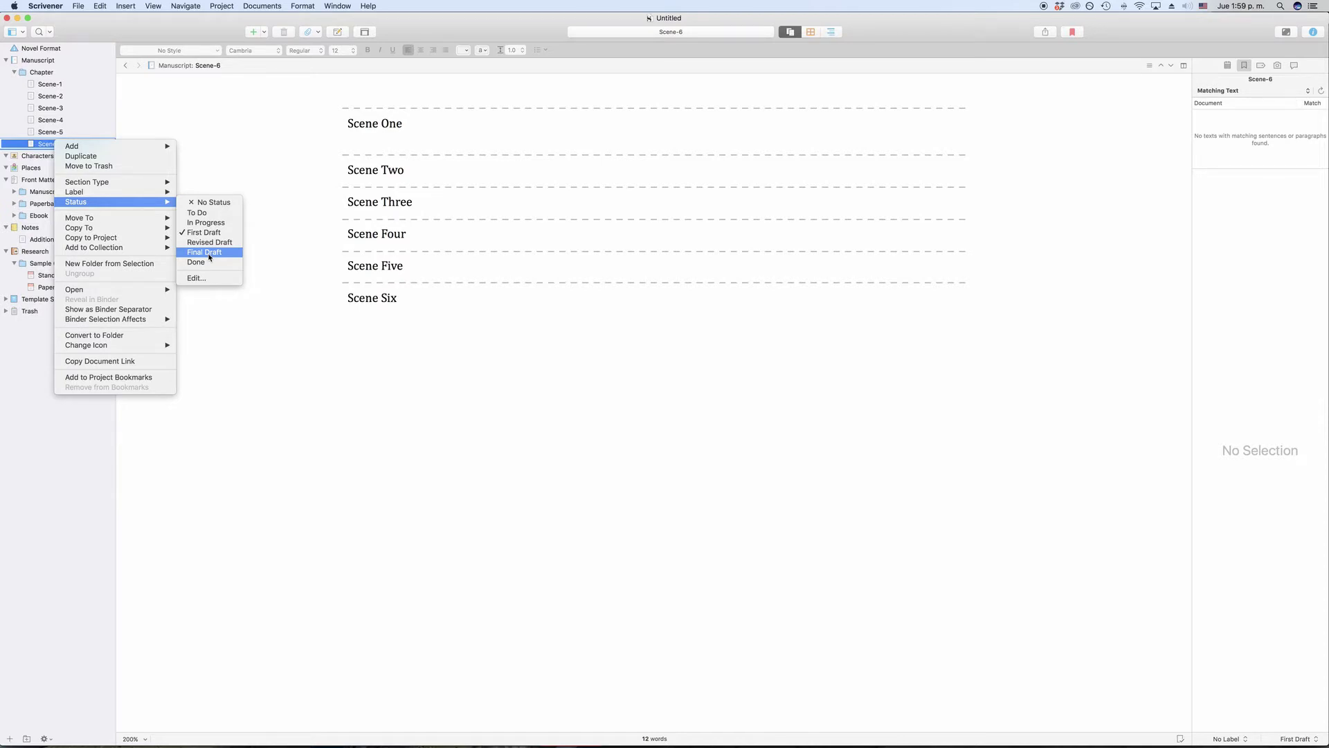
left_click(472, 323)
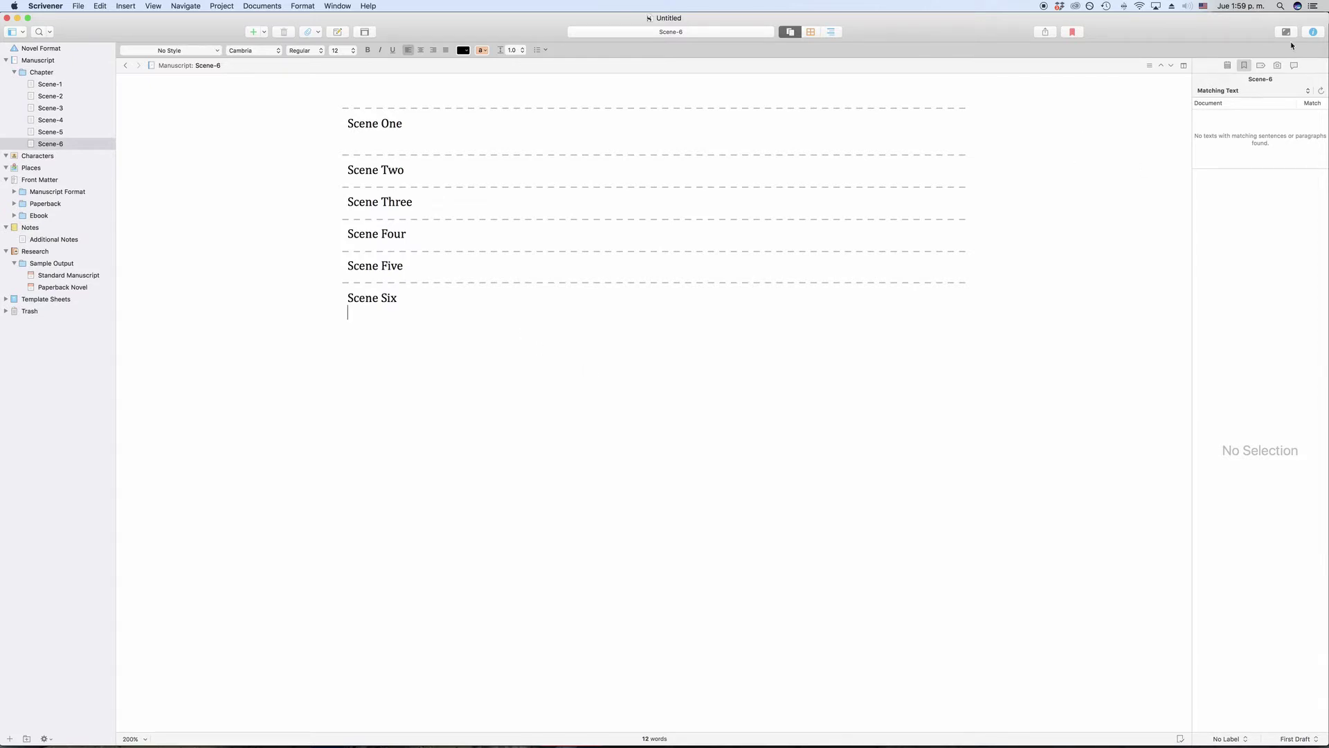
Show Scene-6's Metadata tab in the Inspector, and expand and collapse Custom Metadata.
left_click(1260, 65)
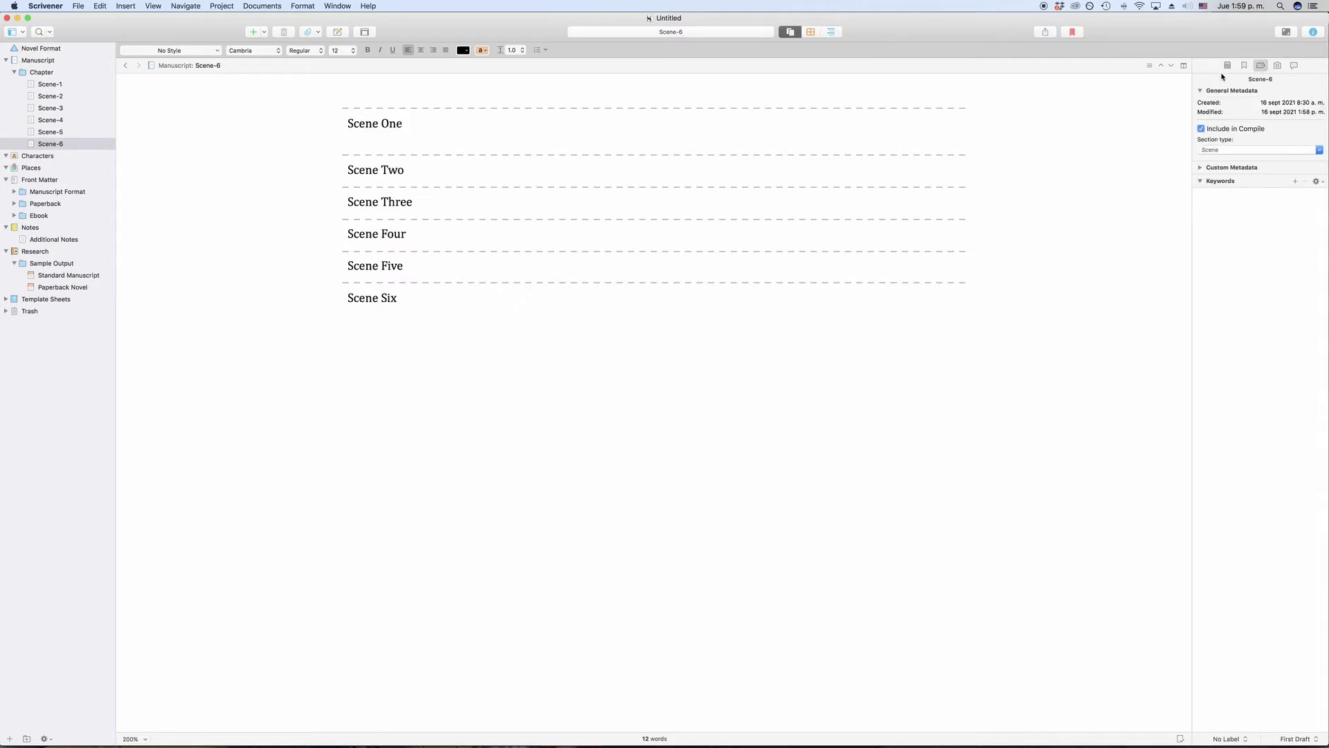
left_click(1310, 33)
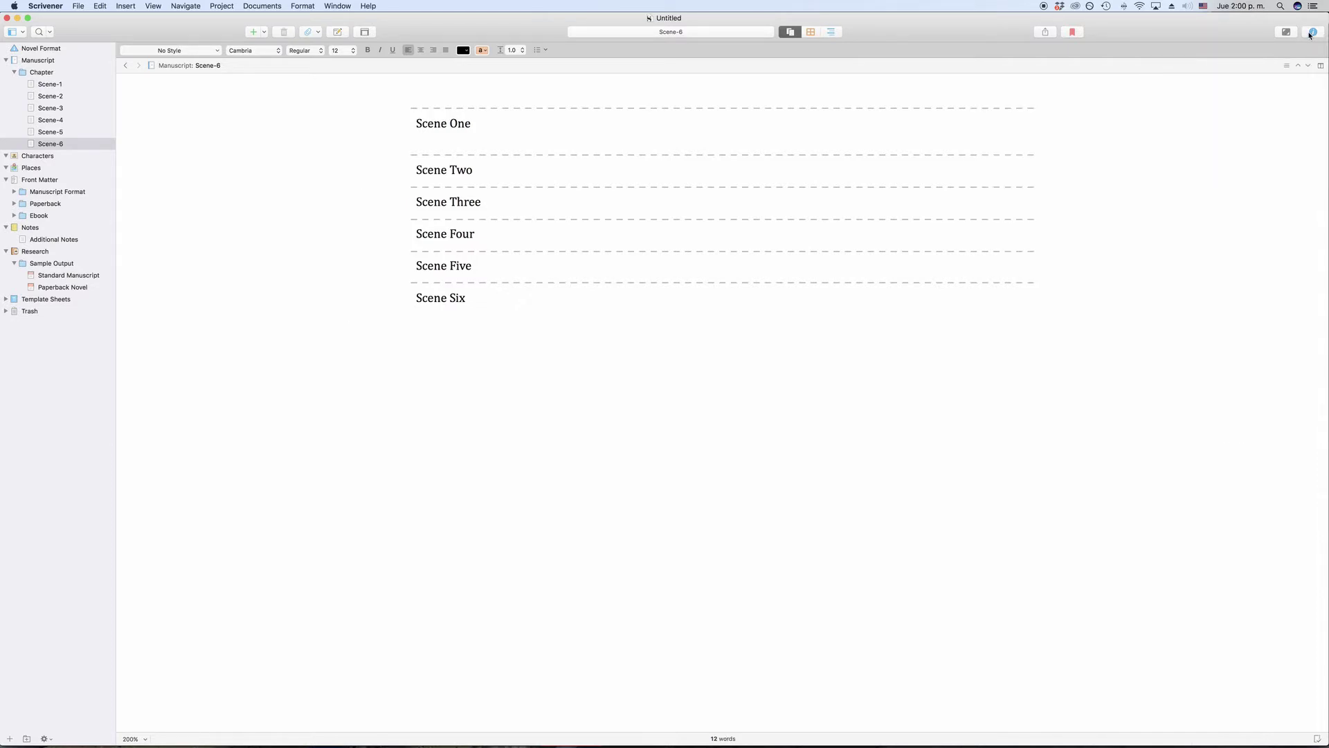
left_click(1310, 32)
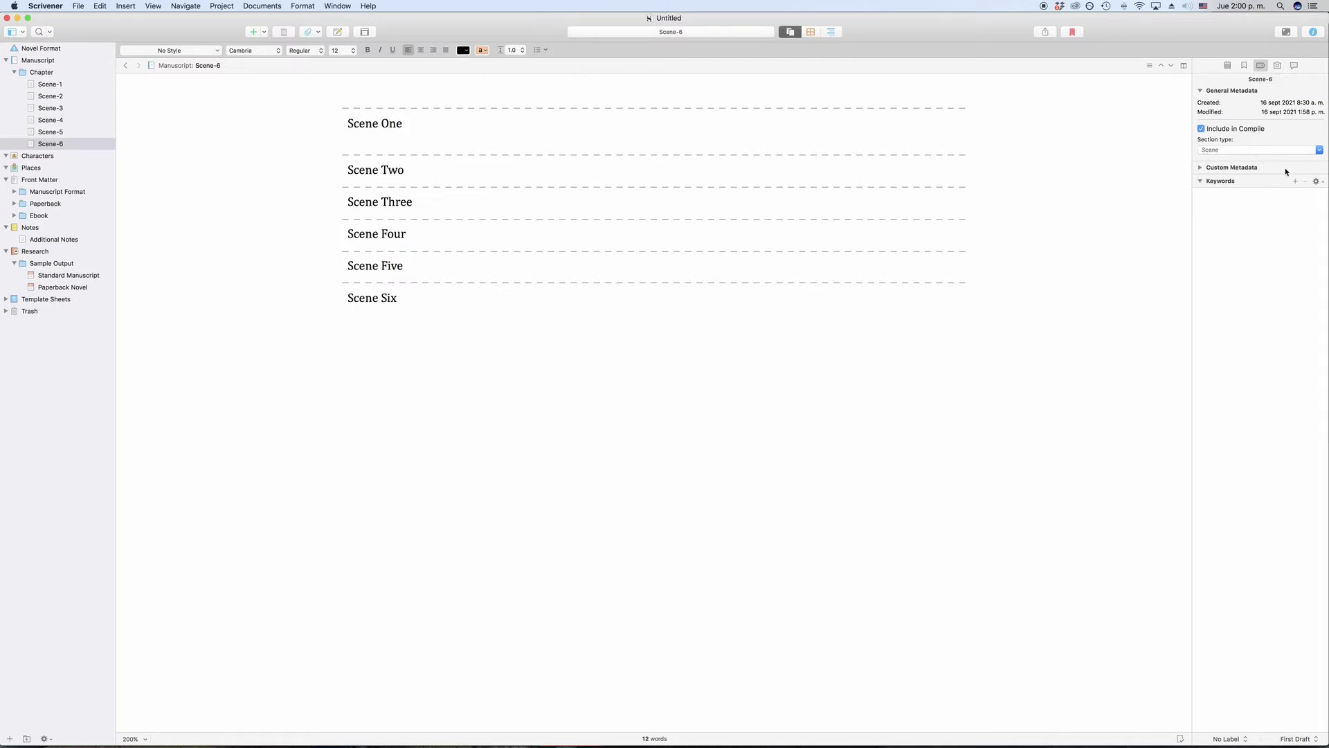
left_click(1200, 169)
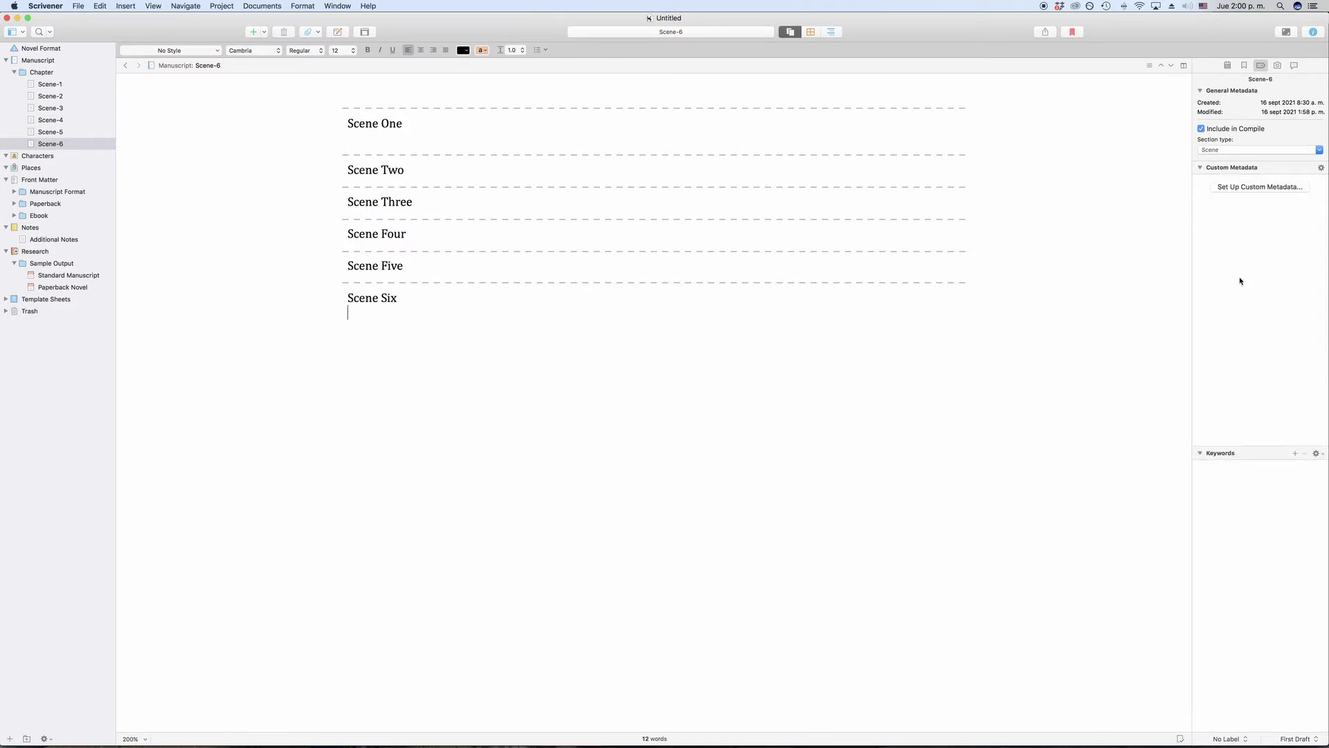
left_click(1201, 168)
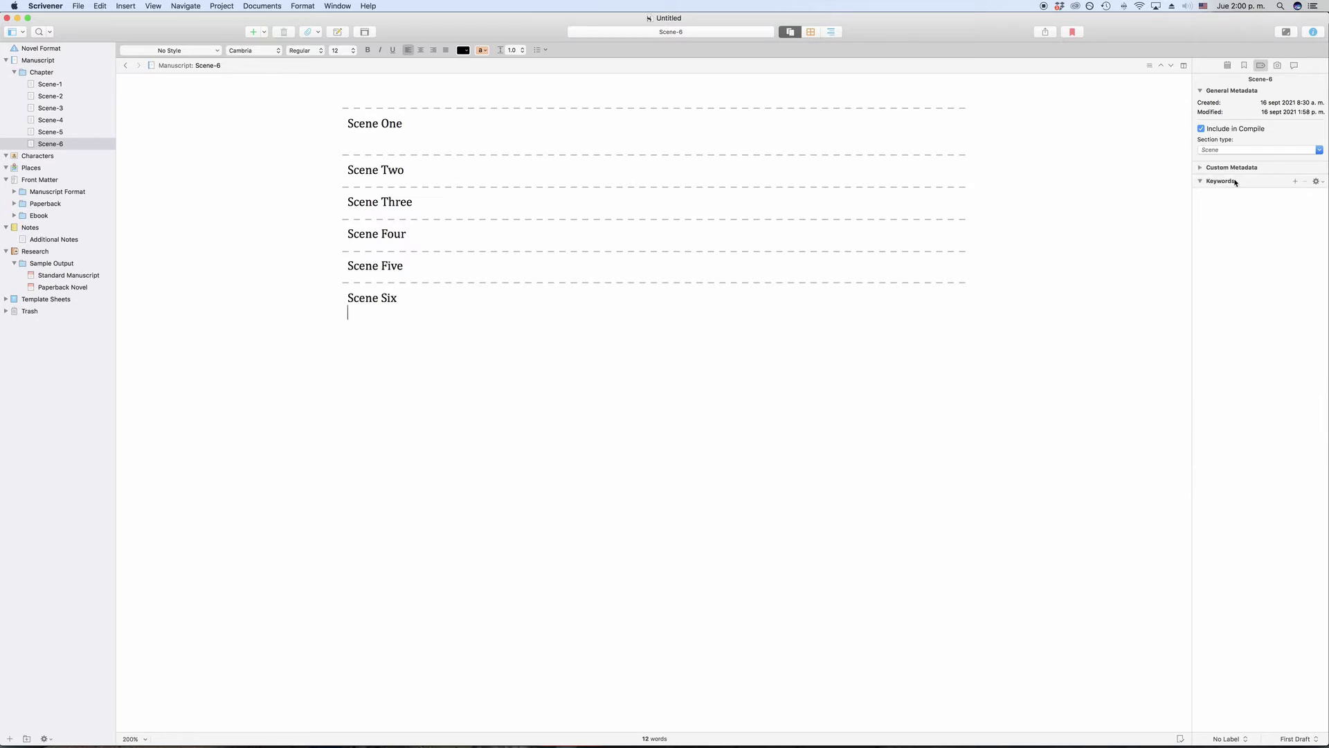
Choose Show Project Keywords from the Inspector's Keywords gear menu.
left_click(1318, 181)
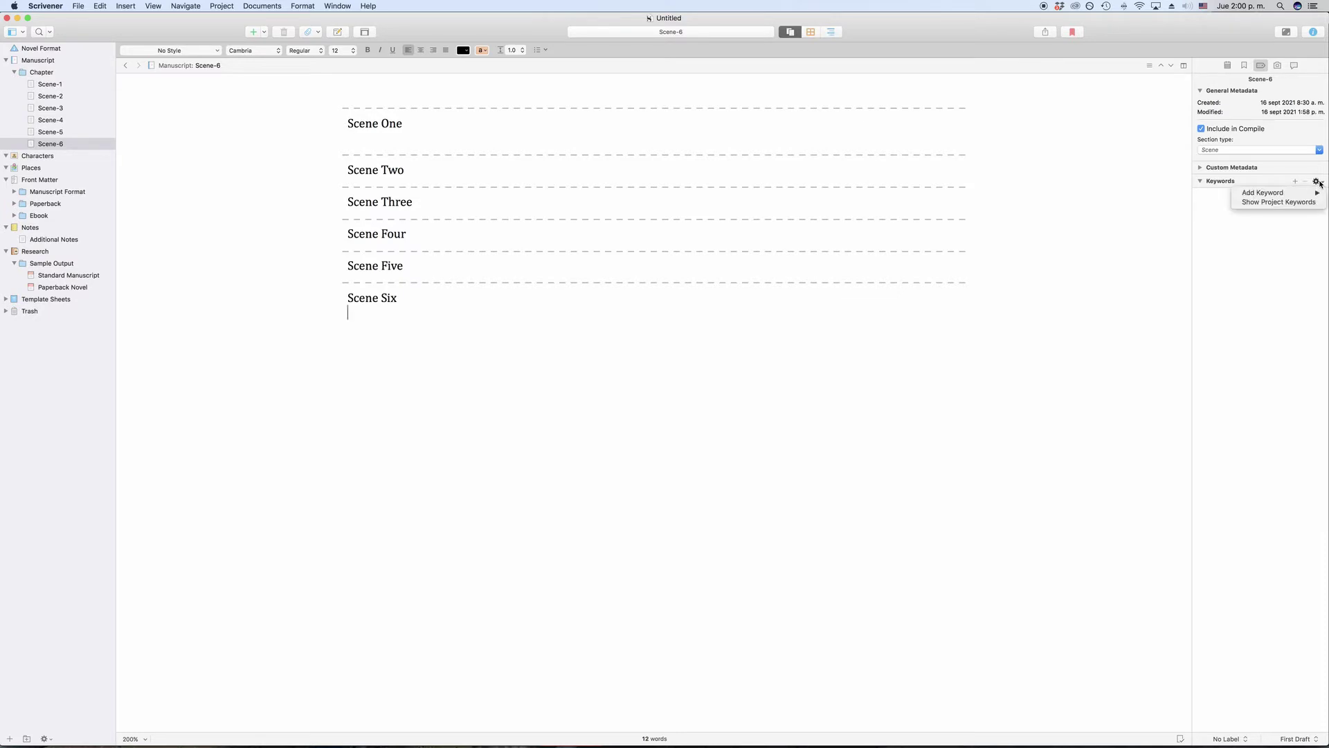
left_click(1277, 202)
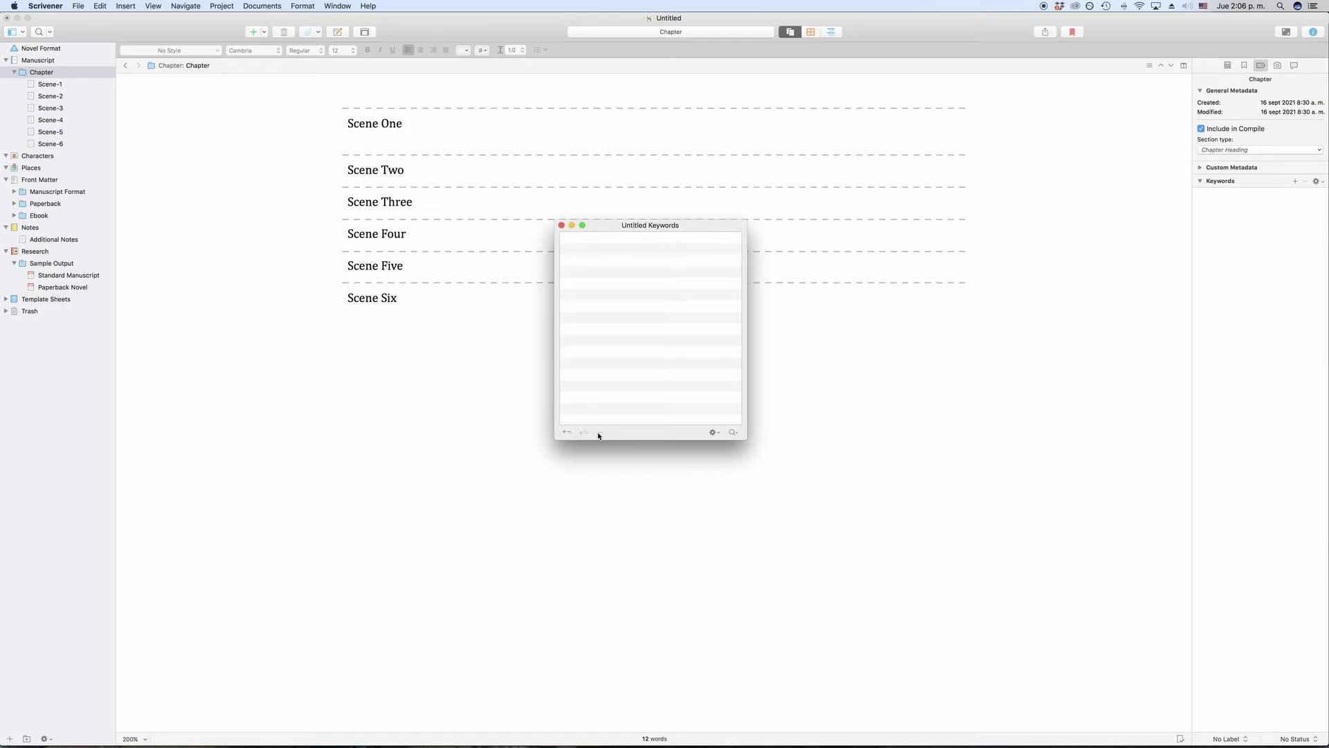
Create nested keywords 'Main Keyword' > 'Sub Keyword Category' > 'etc.' in Project Keywords.
left_click(567, 432)
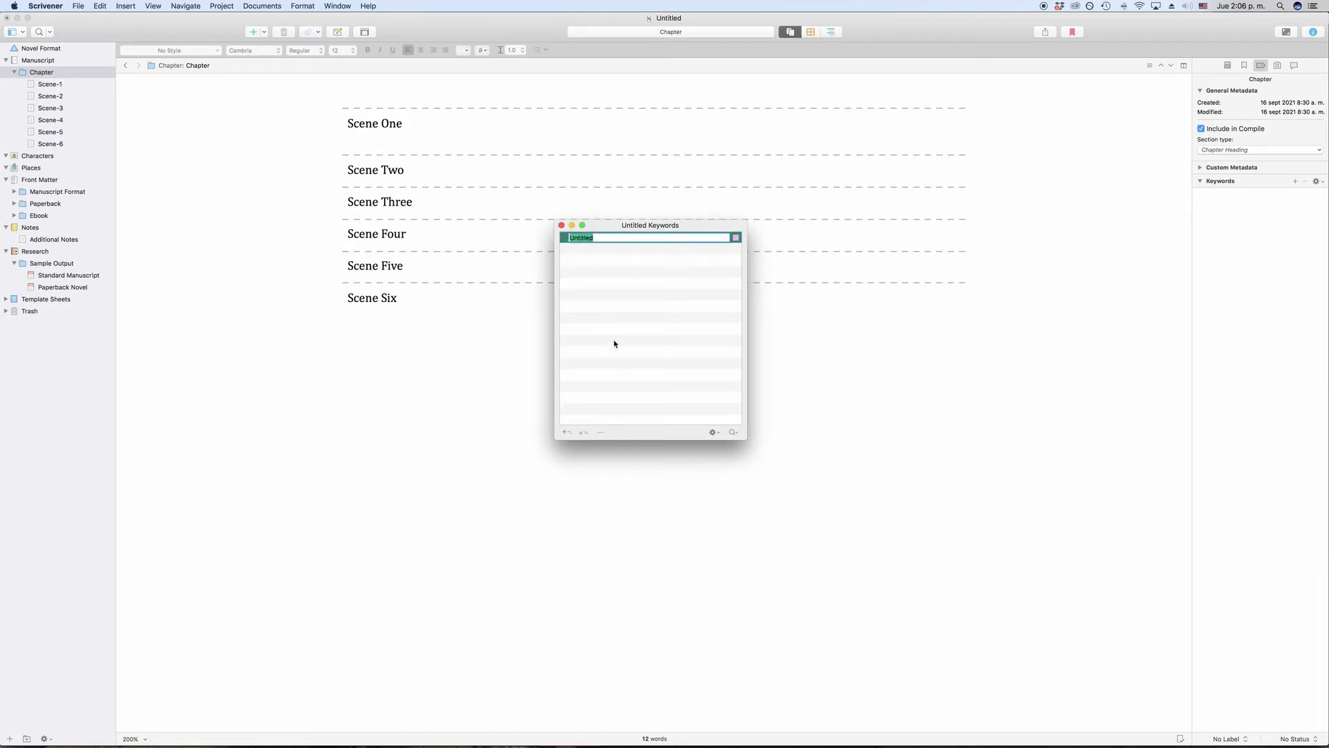
type("Main Keyword")
key("Return")
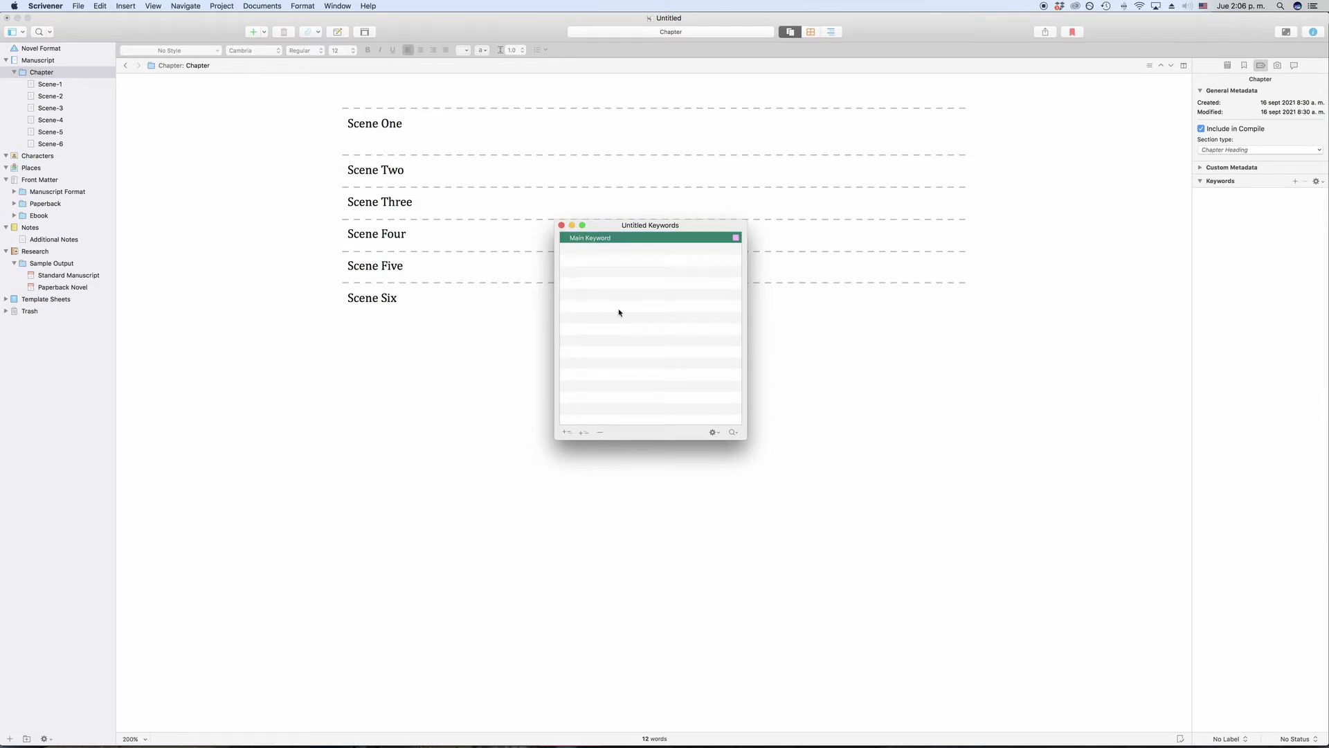
left_click(583, 432)
type("Sub Keyword C")
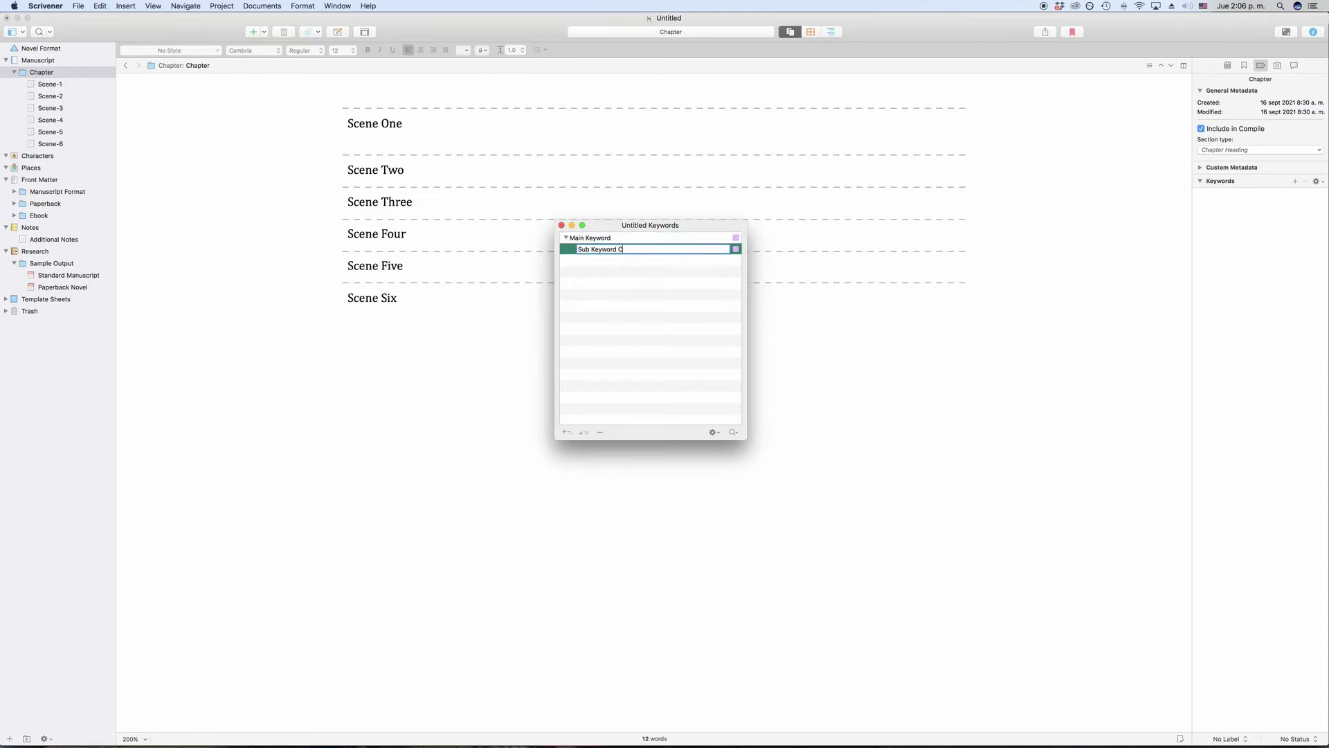
type("ategory")
key("Return")
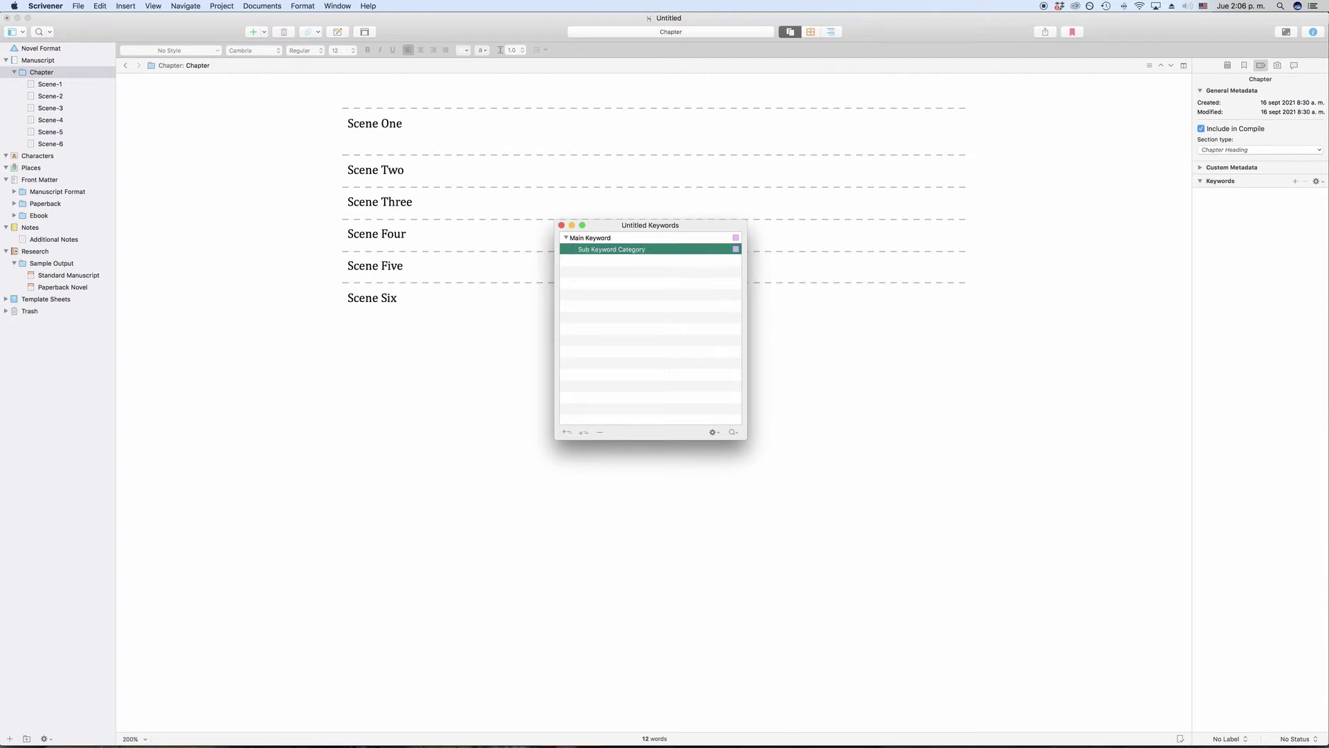
left_click(585, 431)
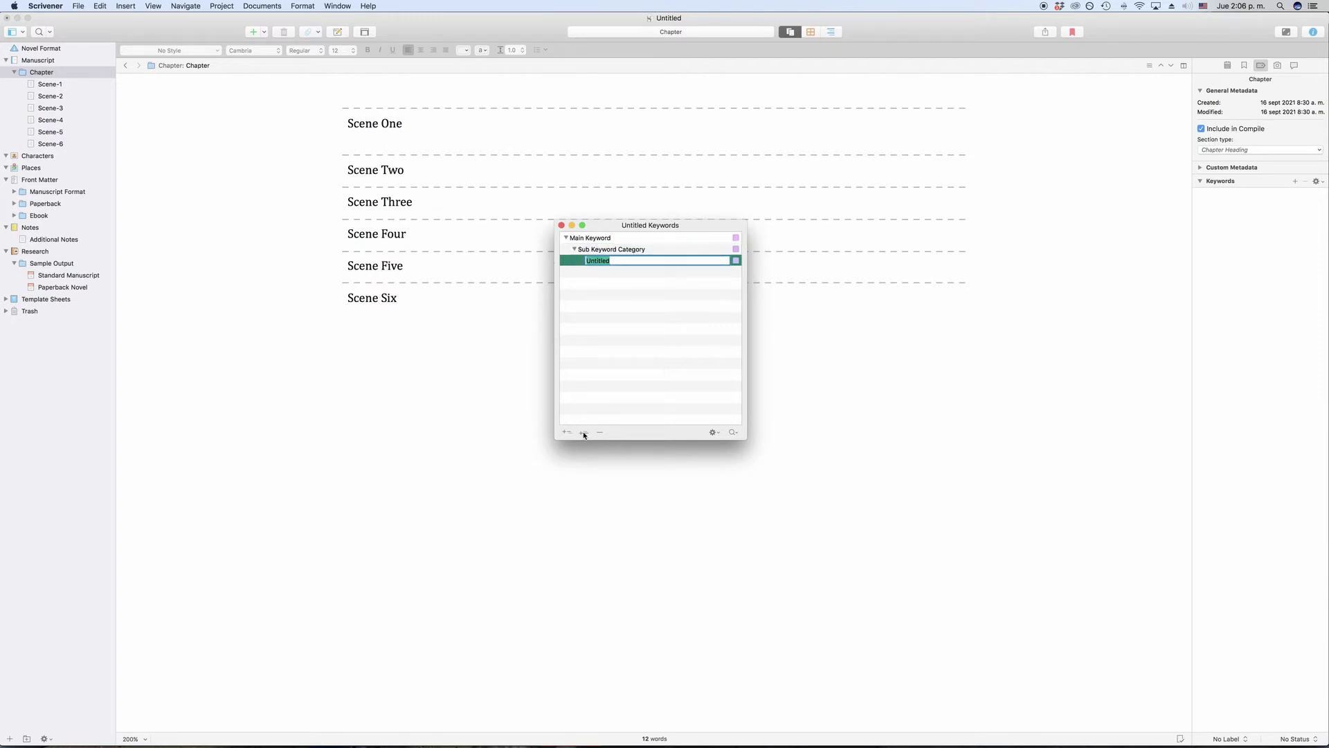
type("etc.")
key("Return")
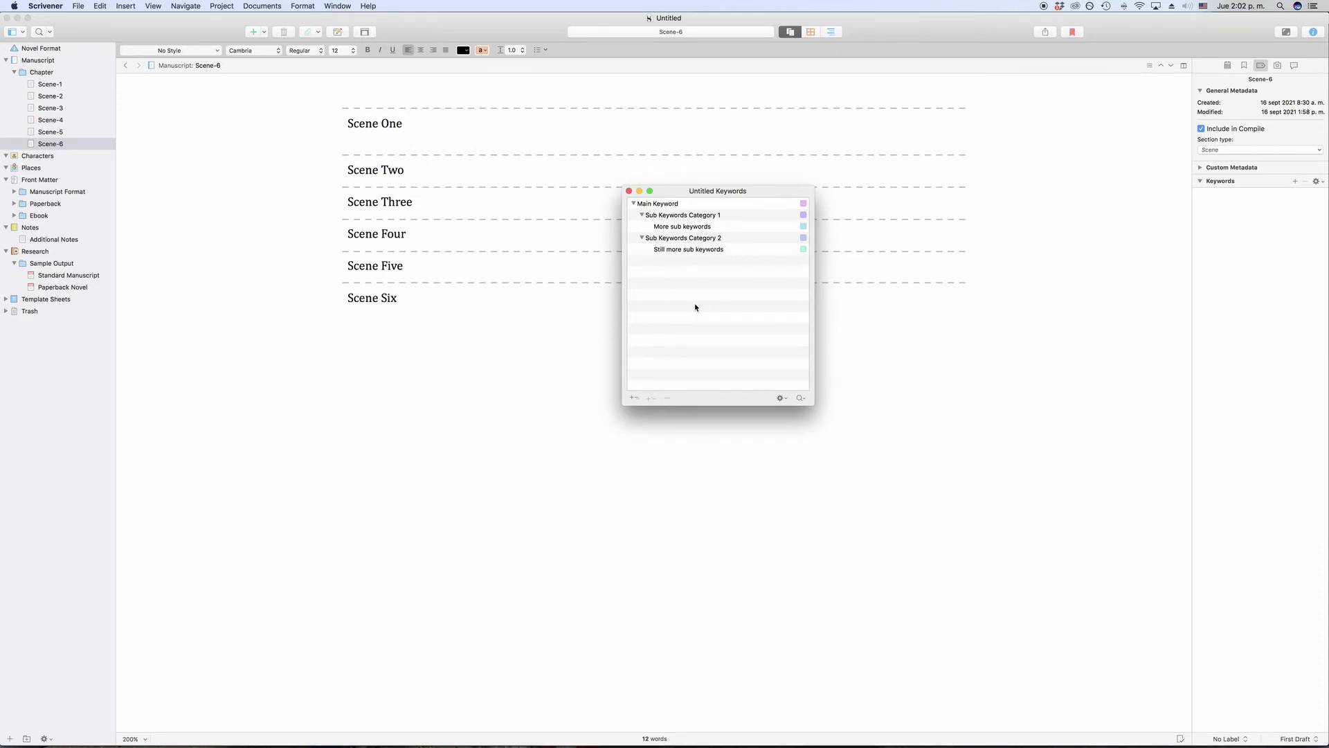
left_click(686, 254)
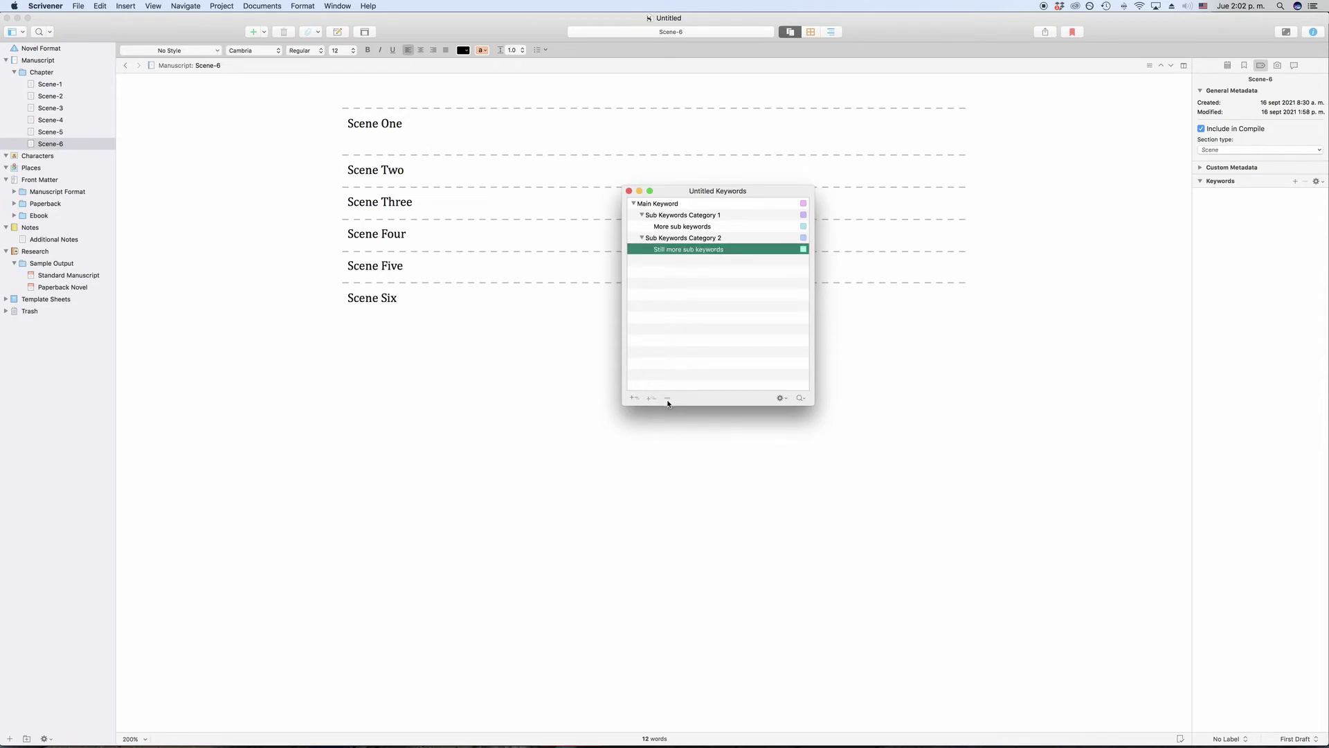
left_click(676, 336)
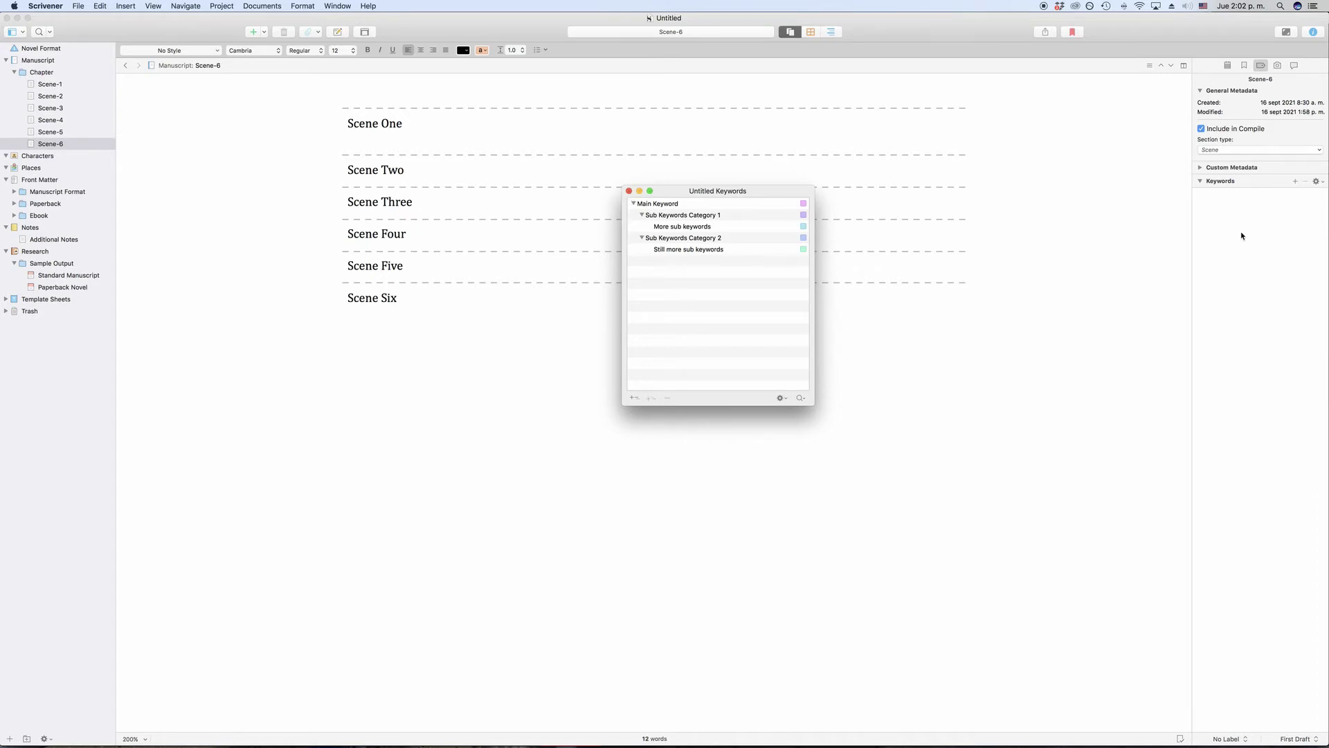
Close the Project Keywords window and add 'new keyword' to Scene-6.
left_click(628, 192)
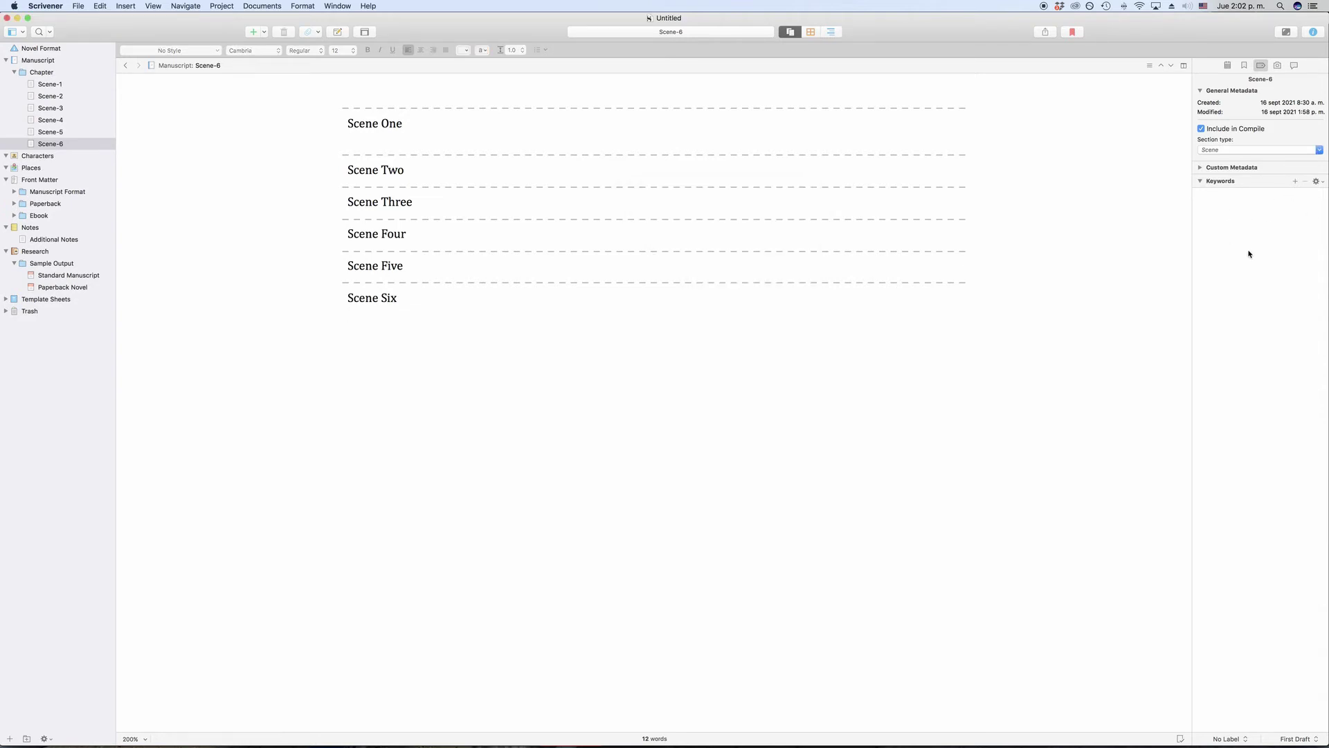
left_click(1295, 181)
type("new keyword")
key("Return")
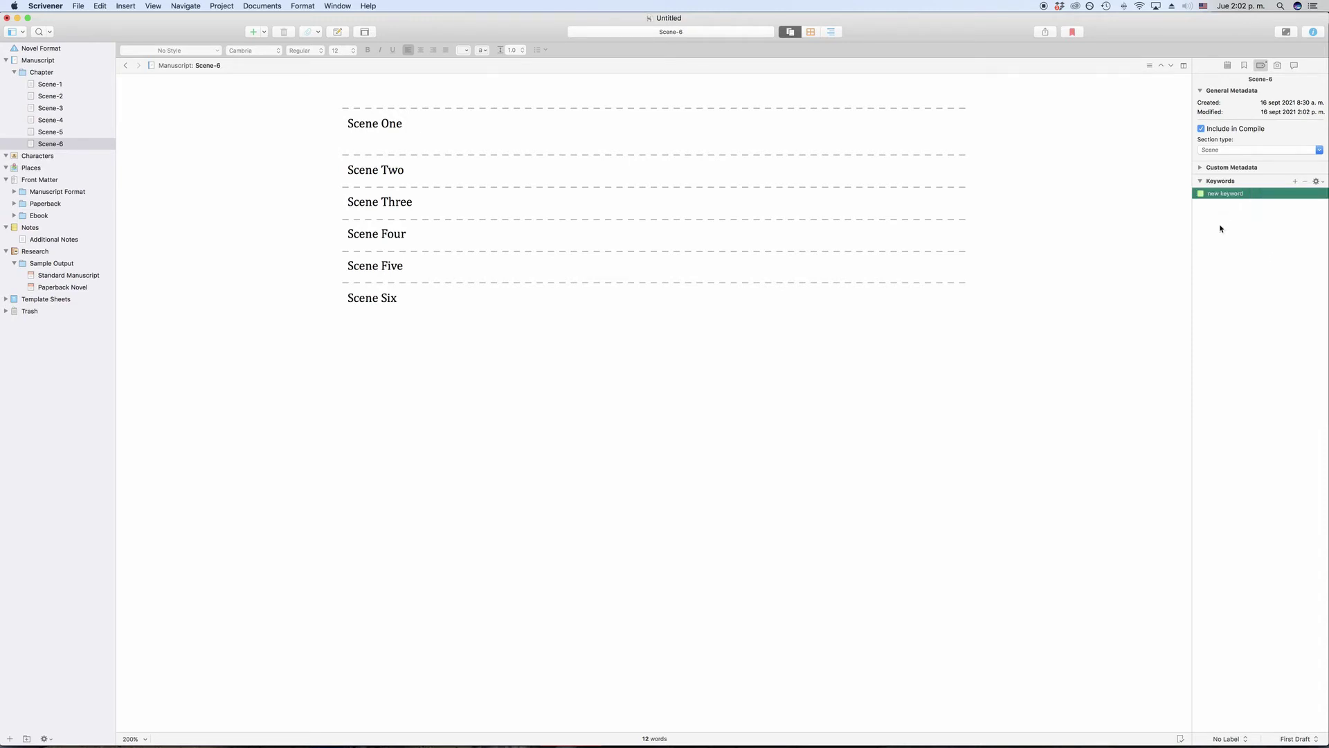
Pick 'new keyword' from the gear's Add Keyword submenu, then remove it from Scene-6.
left_click(1317, 182)
mouse_move(1282, 194)
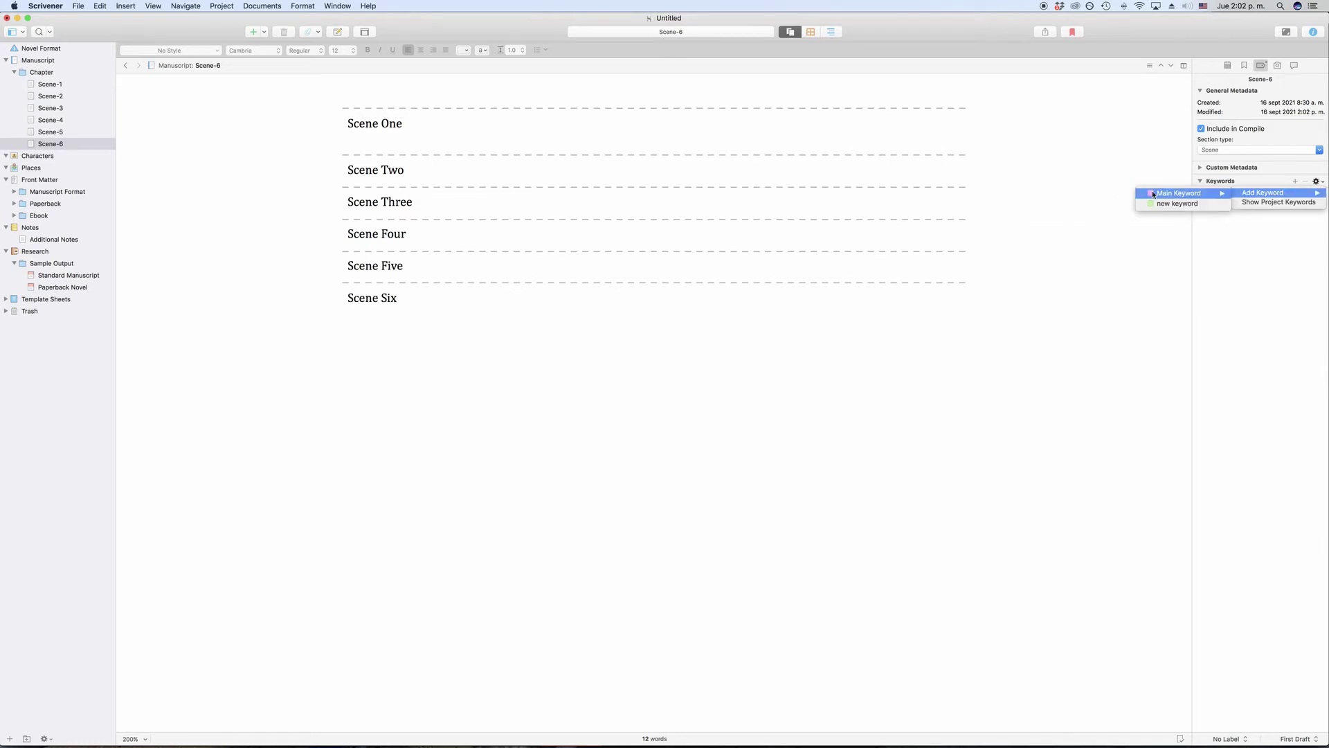
mouse_move(1178, 193)
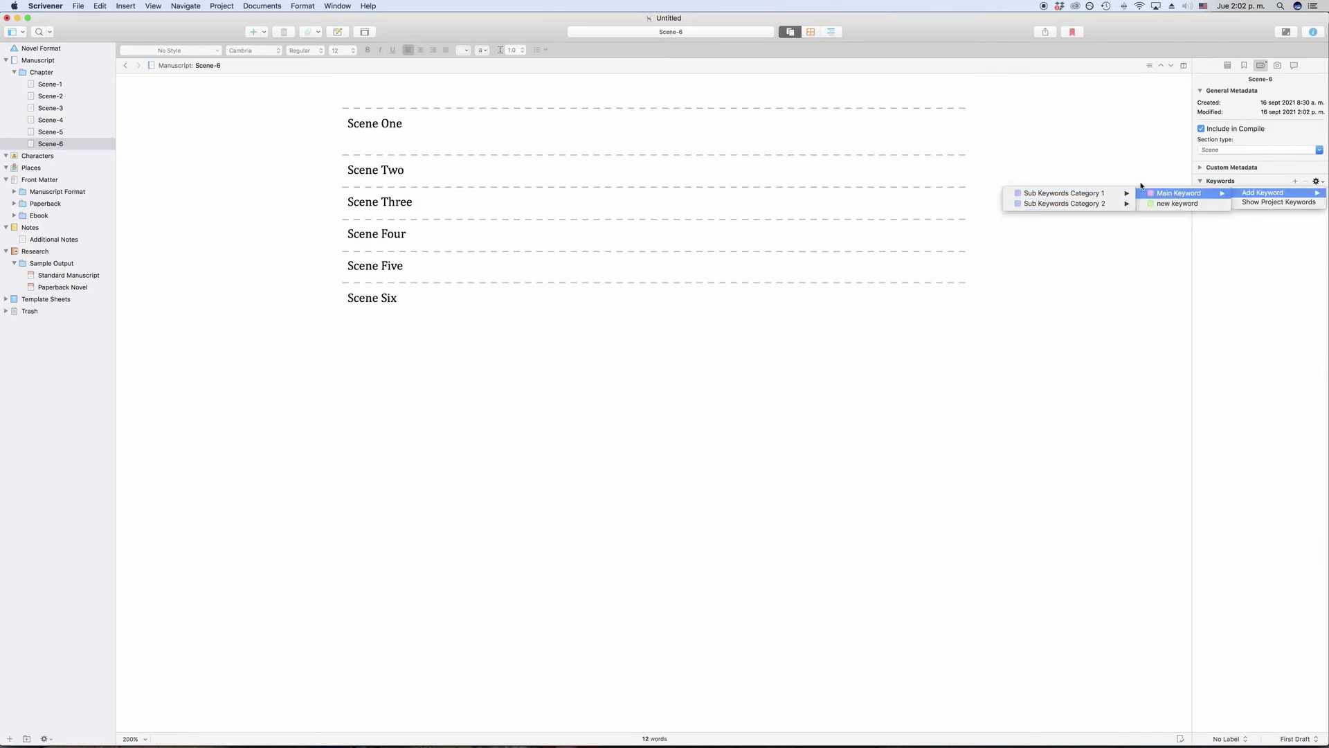
left_click(1177, 204)
left_click(1240, 199)
left_click(1306, 182)
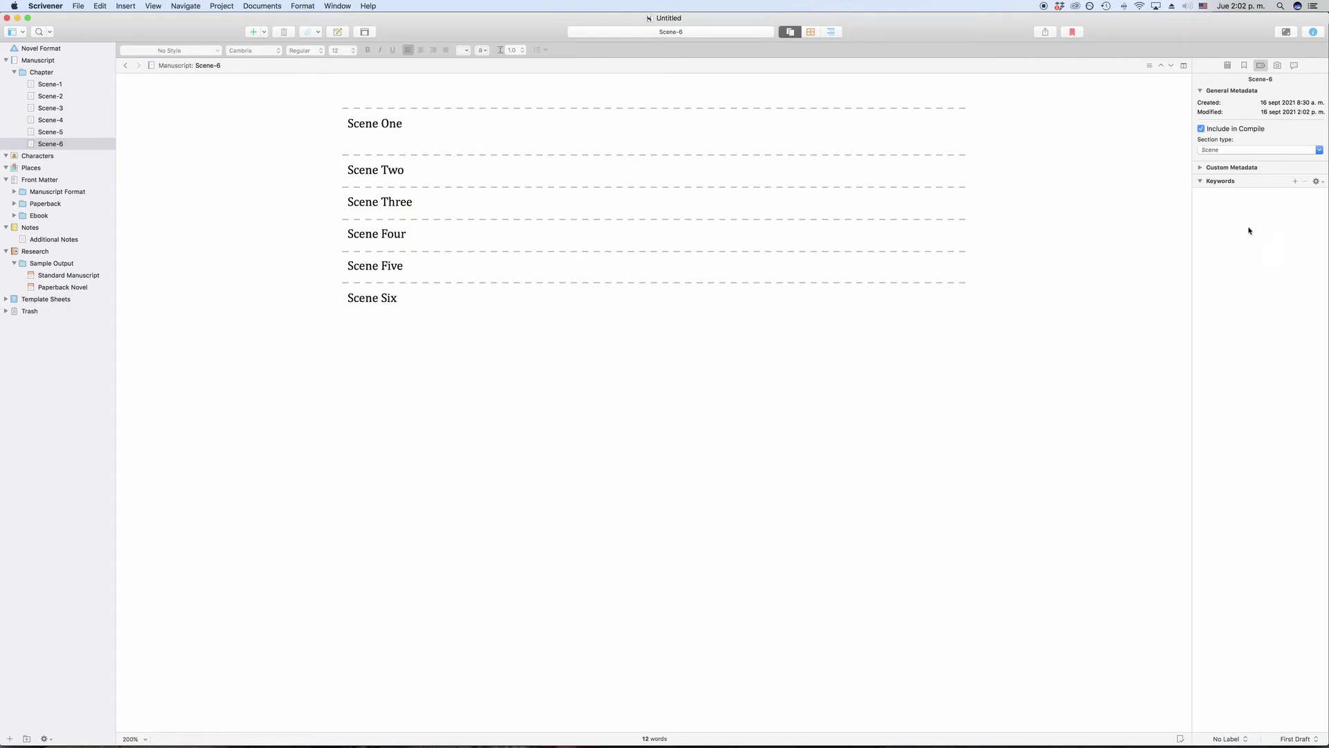
Open Project Keywords and delete 'new keyword' from the list.
left_click(1317, 182)
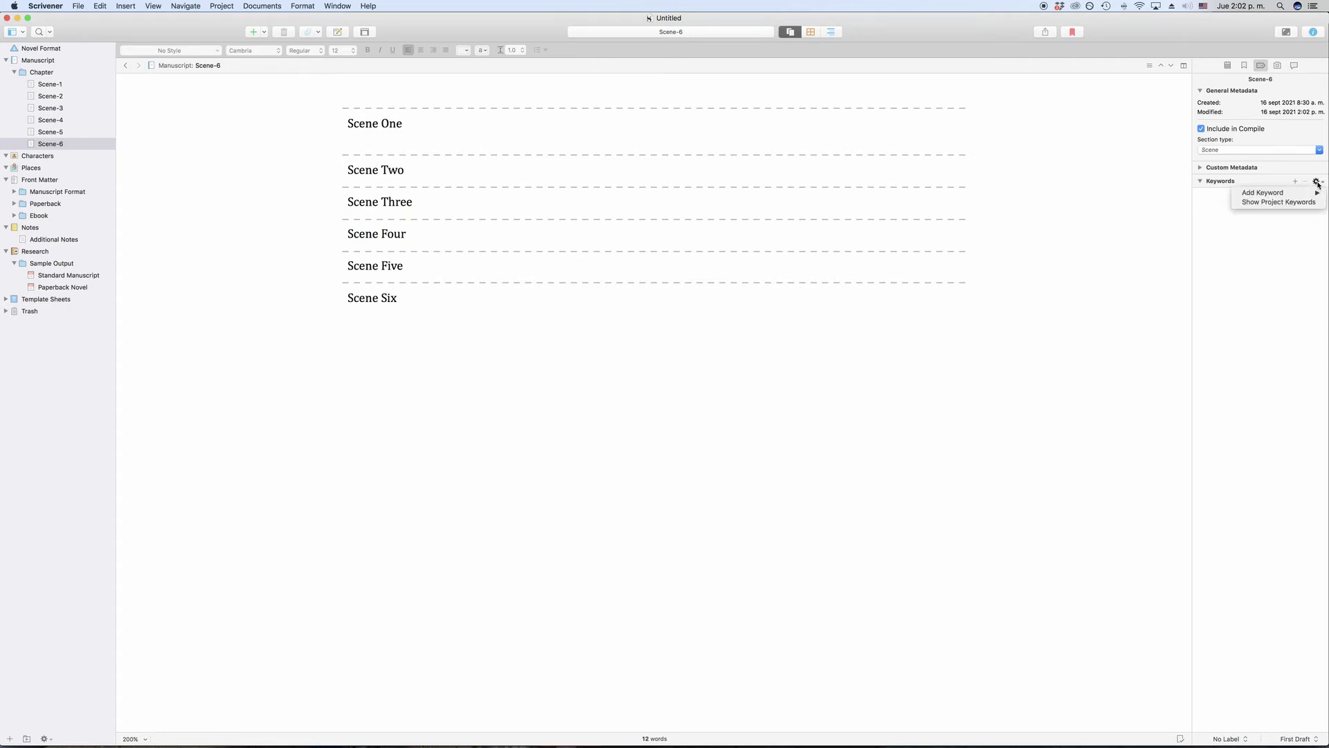
left_click(1276, 203)
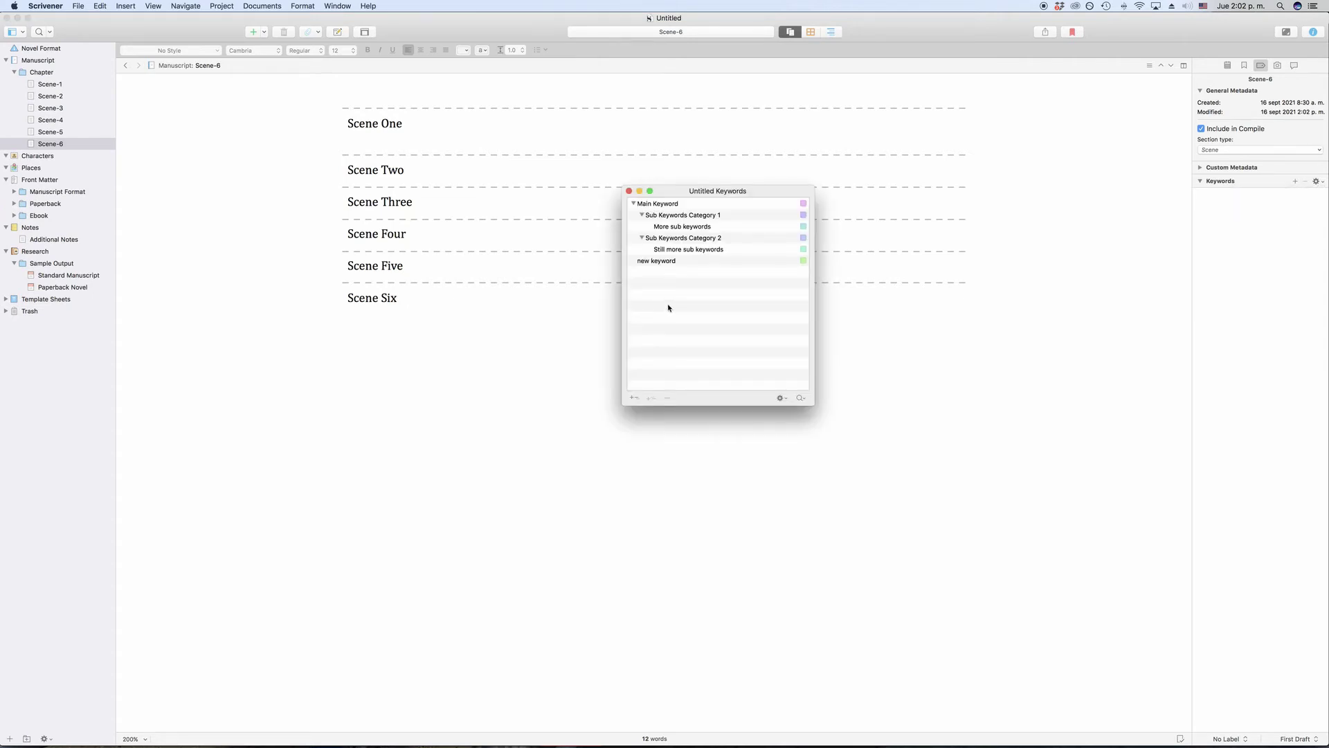
left_click(669, 261)
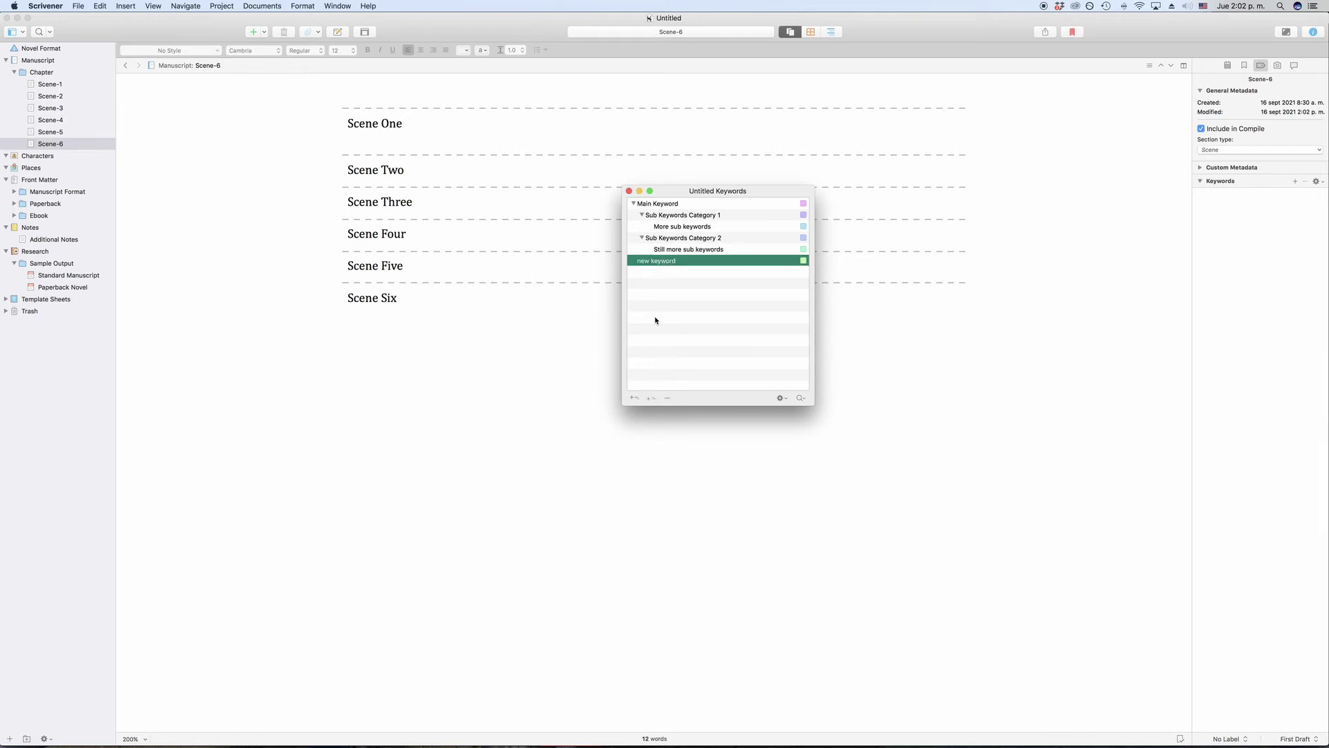
left_click(668, 399)
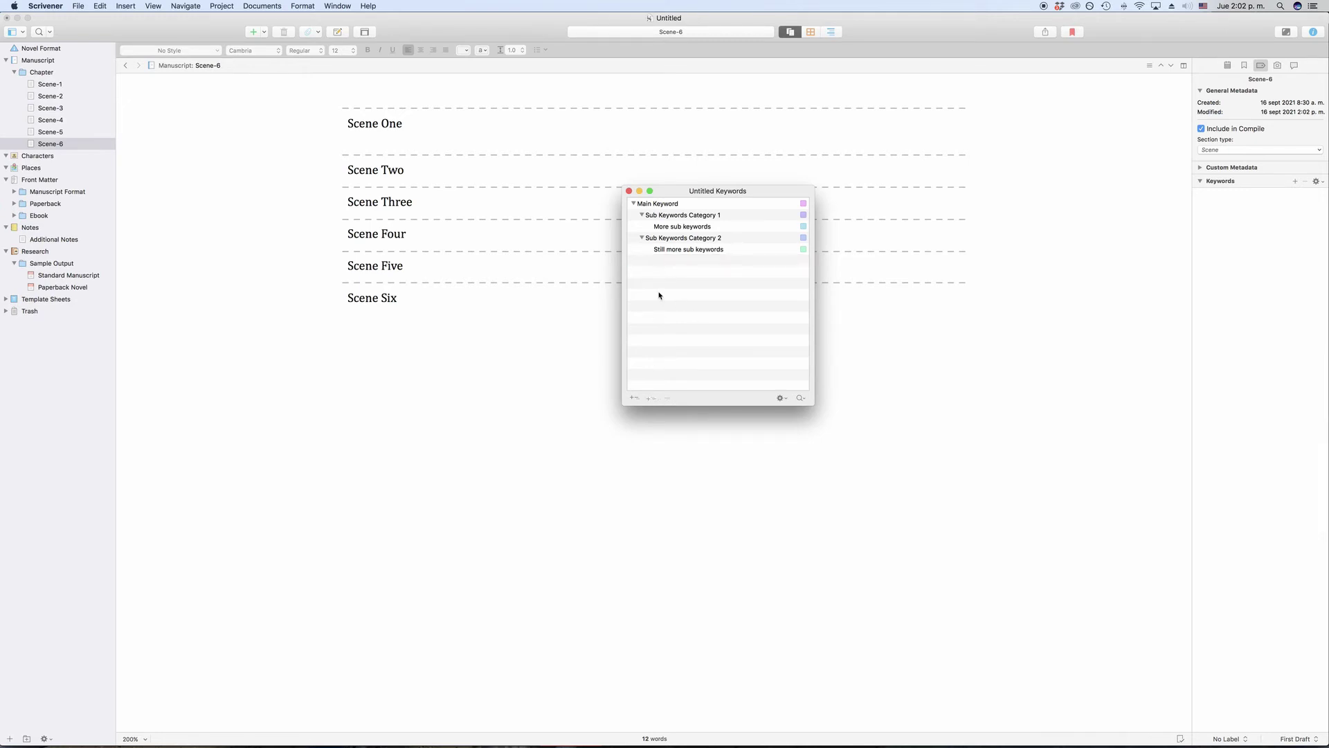
Check the keywords window's options menu, then move the window down and right.
left_click(782, 398)
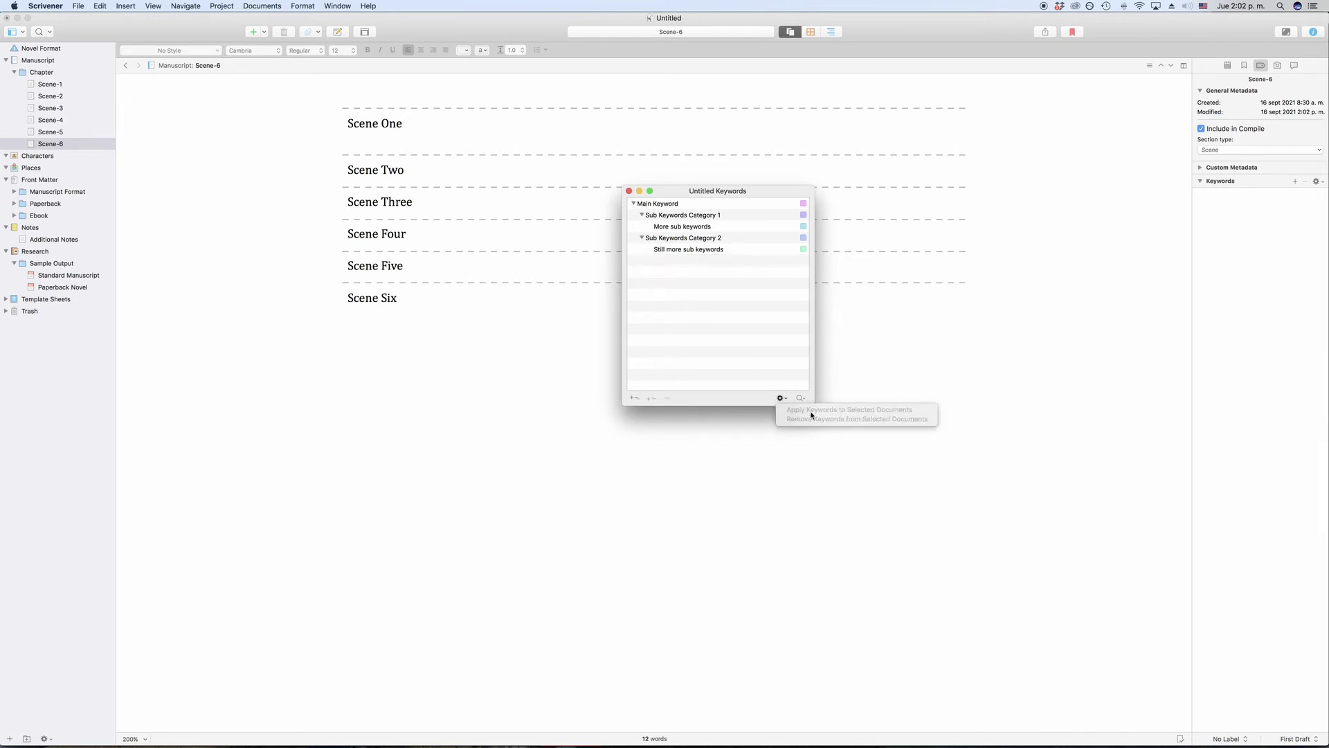
left_click(728, 312)
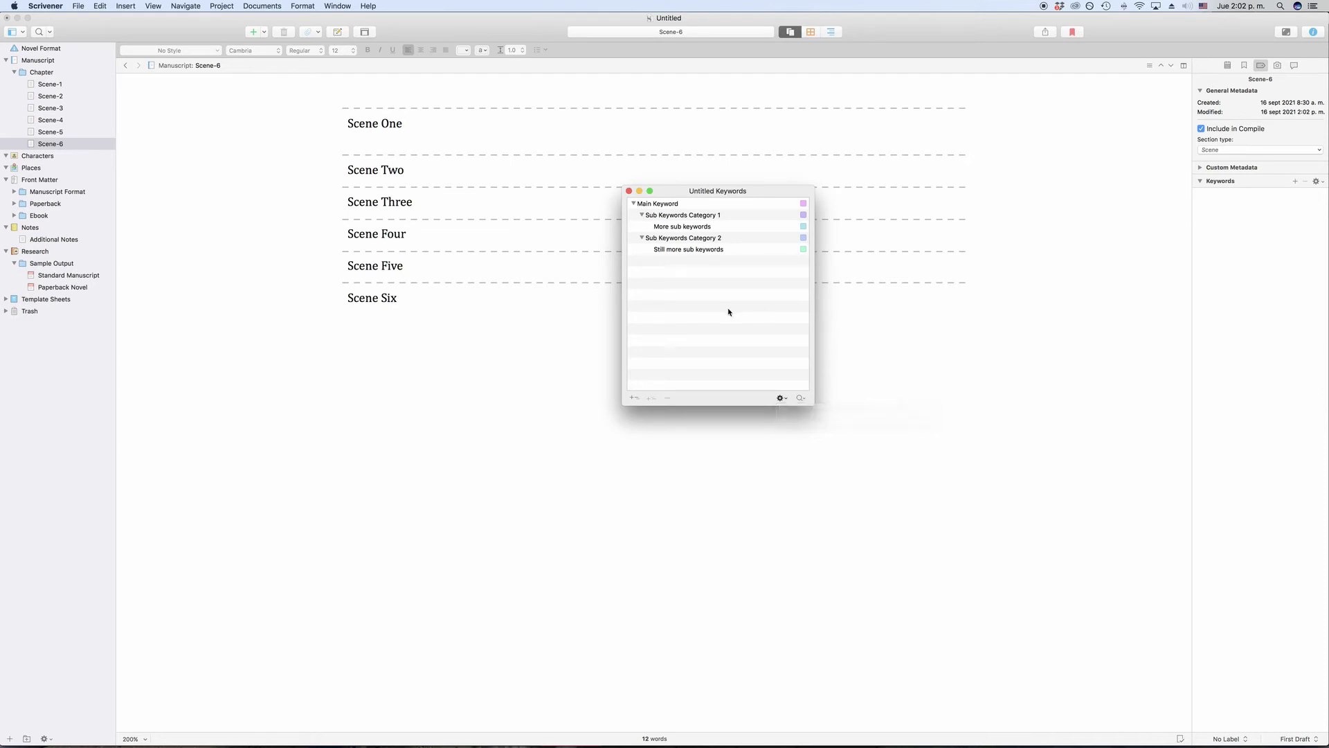
left_click_drag(700, 197, 765, 311)
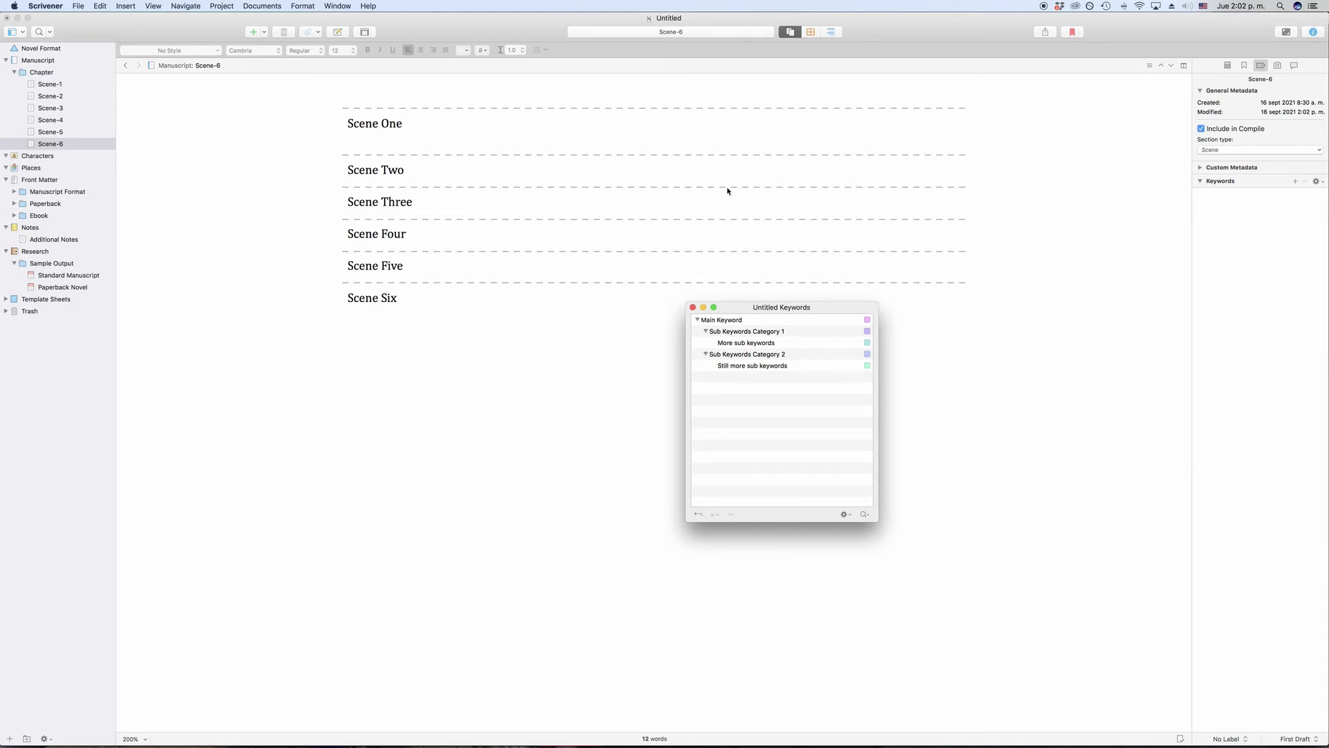
Select Scene-1 through Scene-6, plus More sub keywords and Still more sub keywords.
left_click(67, 86)
left_click(66, 85)
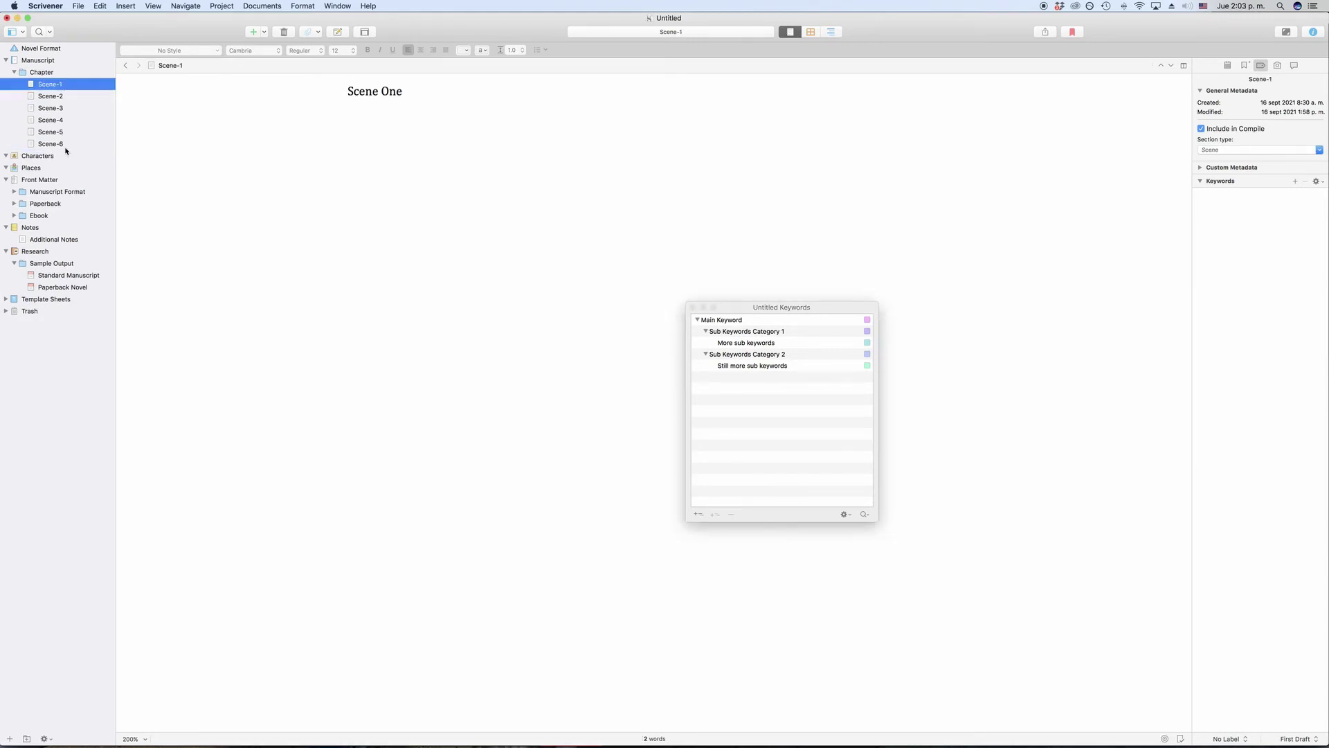
left_click(66, 143, "shift")
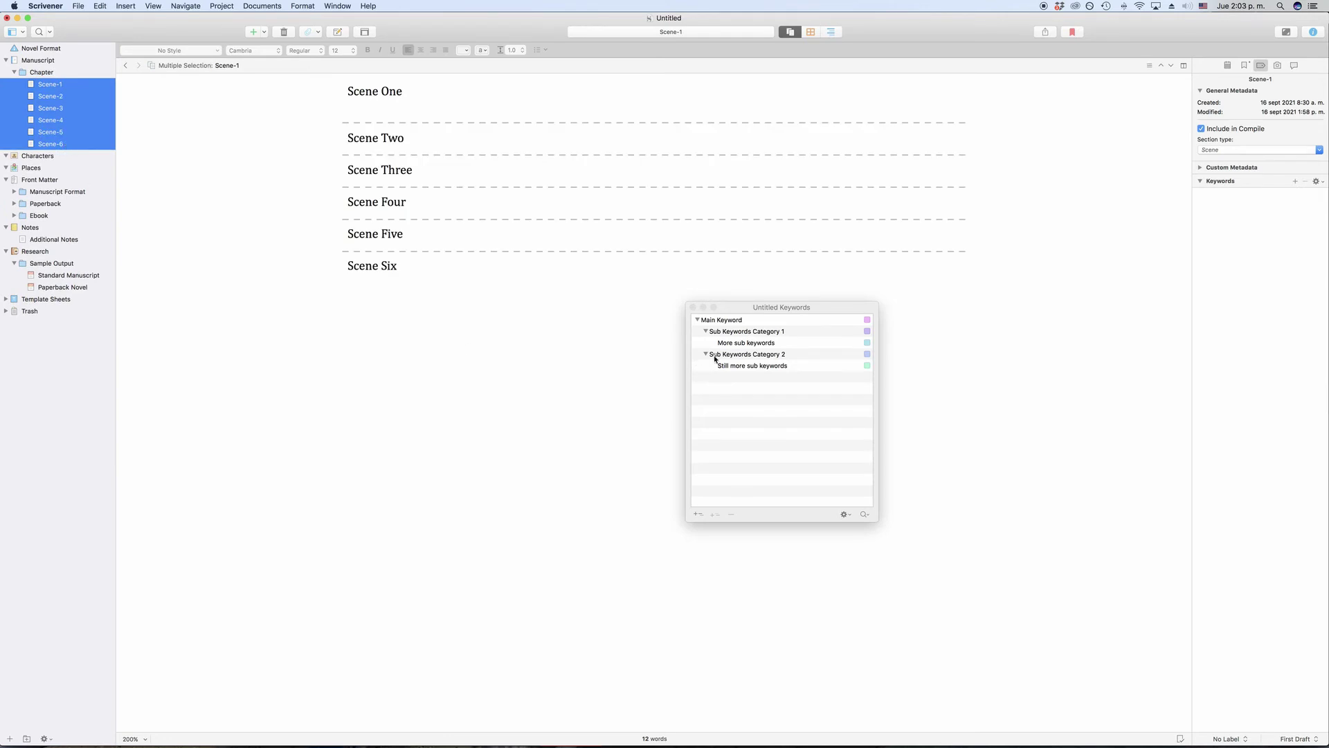
left_click(749, 344)
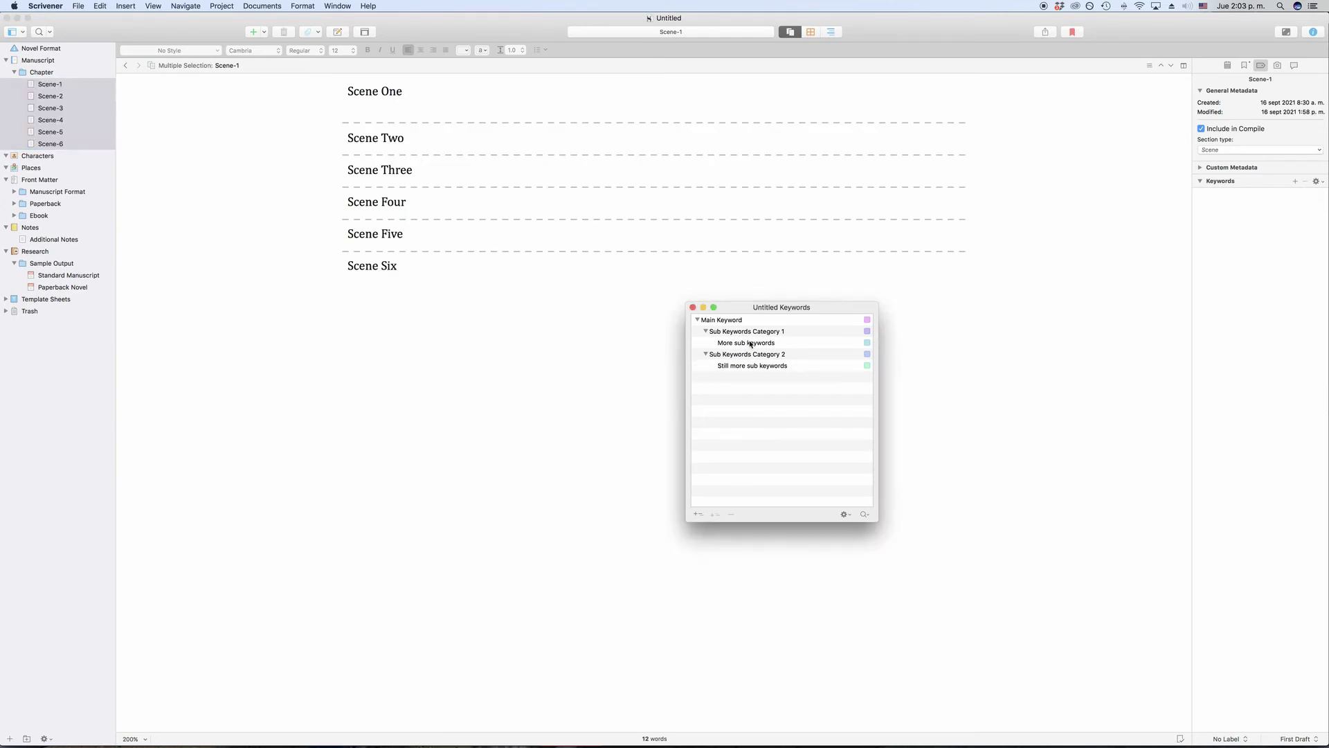
left_click(750, 345)
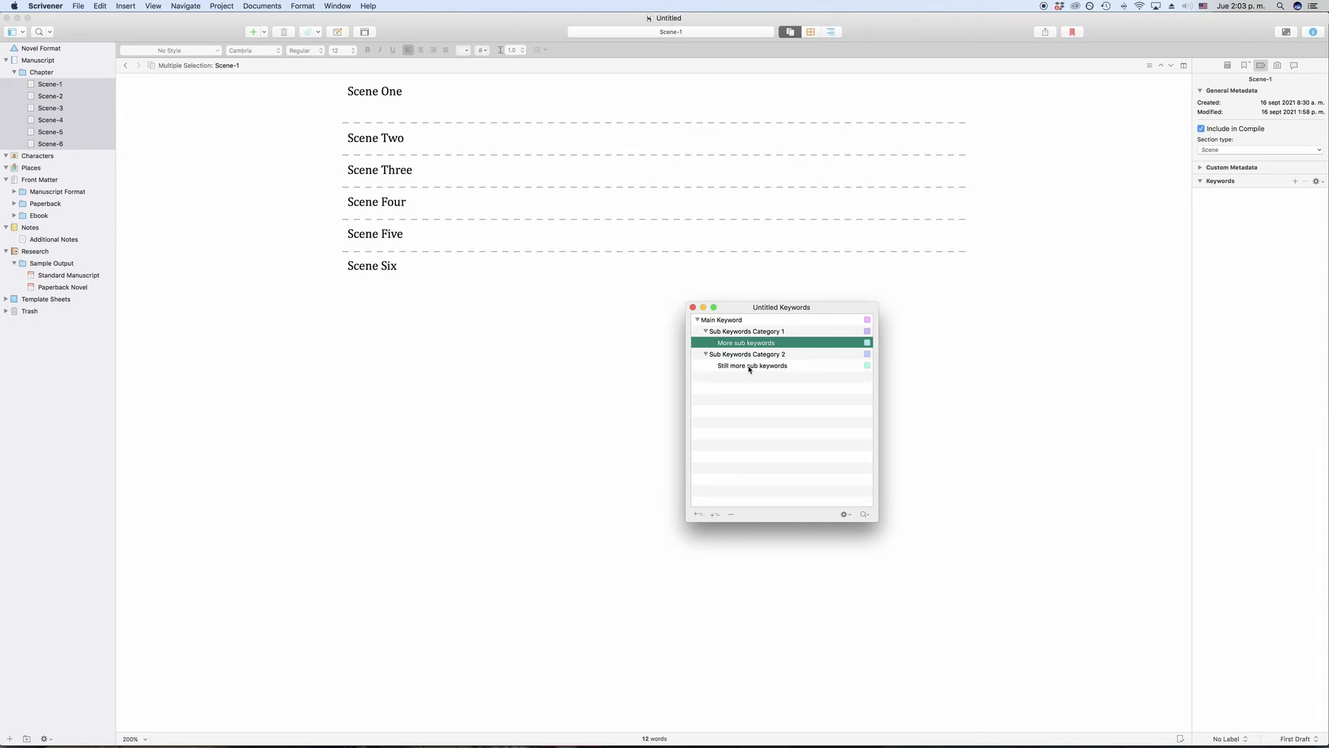
left_click(749, 366, "super")
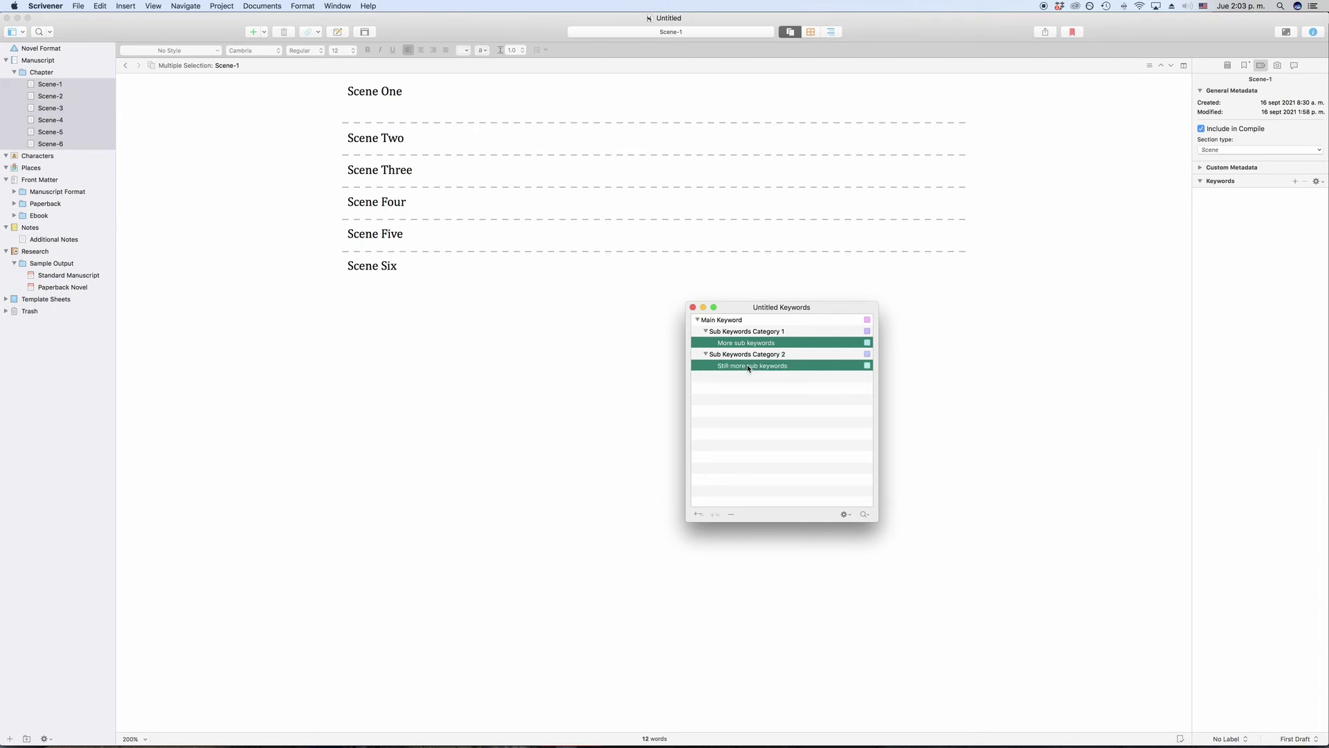
Apply both keywords to the six selected scenes, then remove them again.
left_click(846, 514)
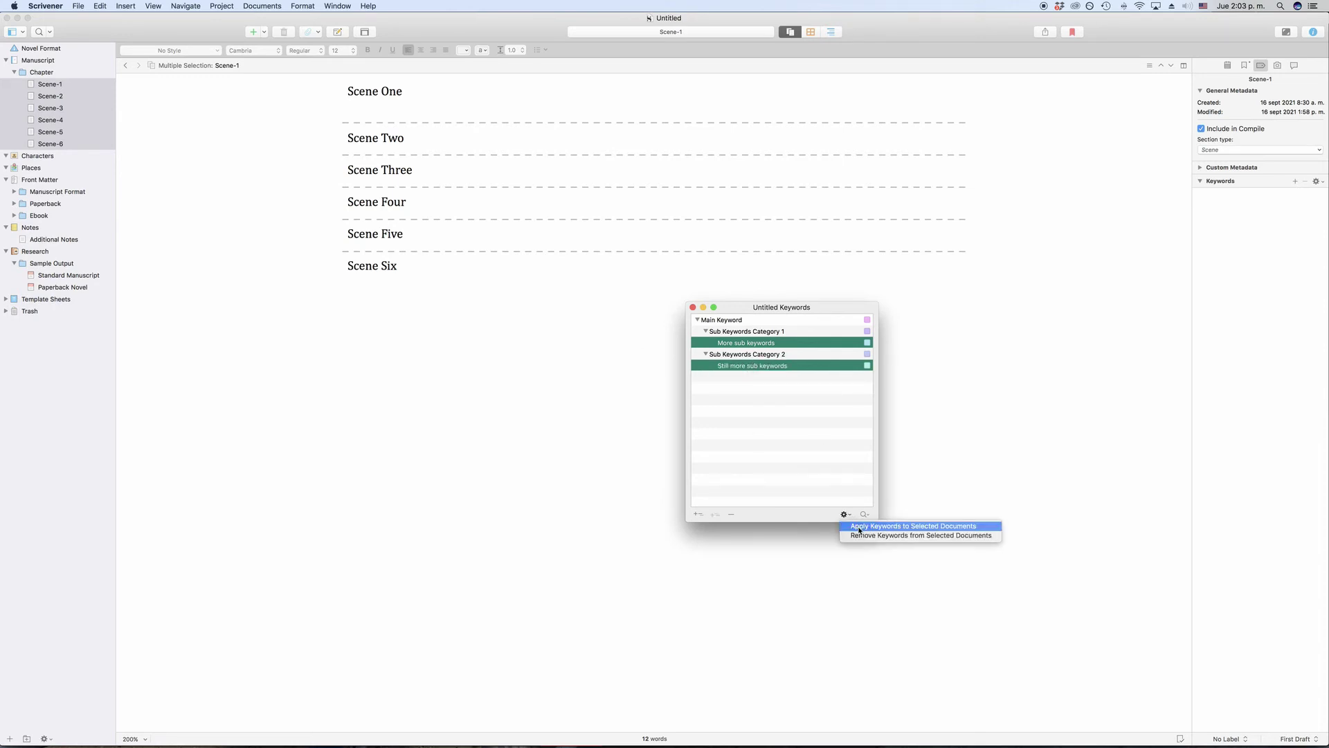
left_click(859, 527)
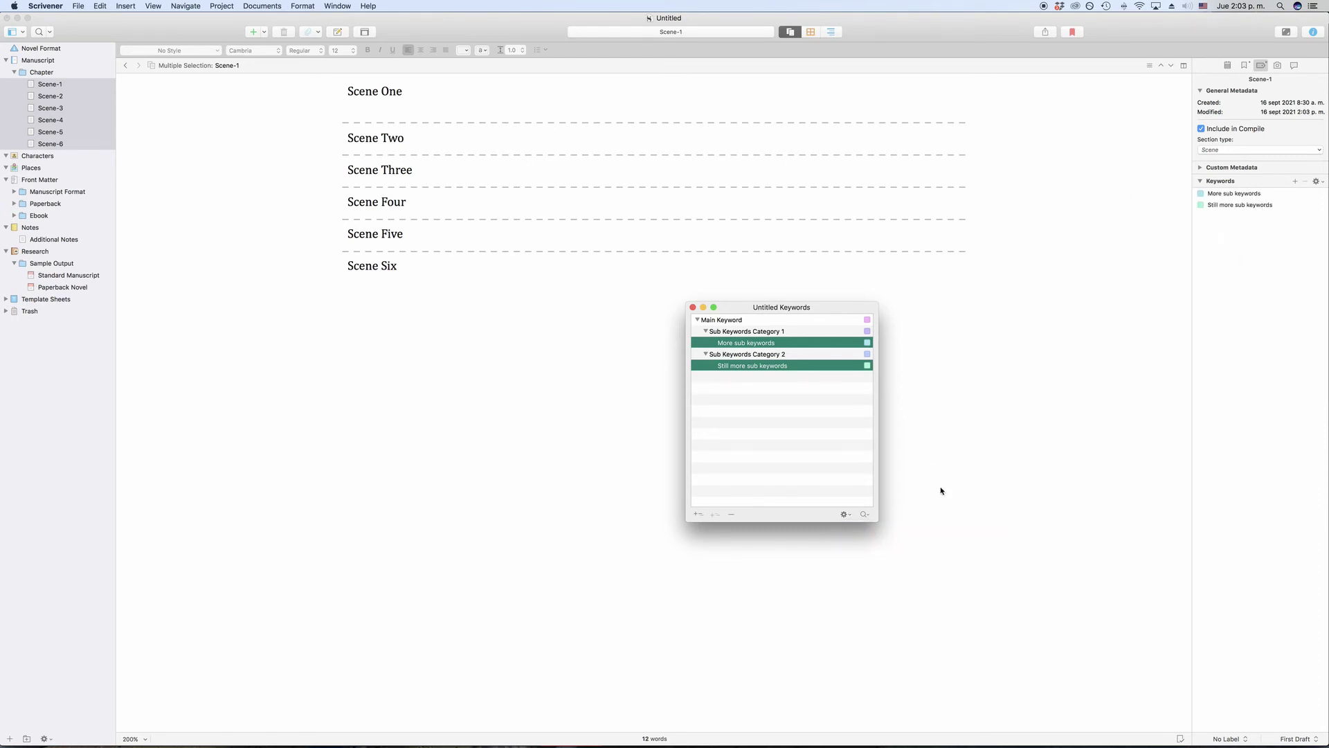
left_click(849, 516)
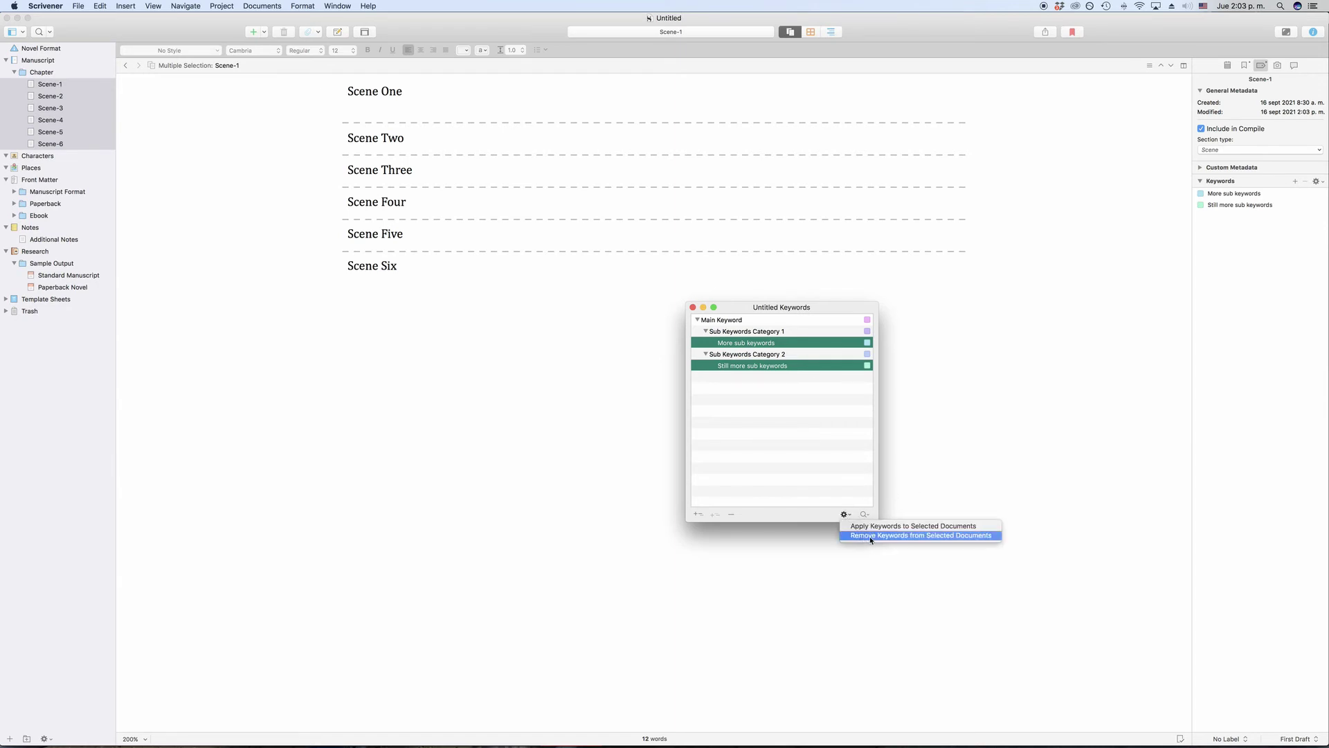
left_click(871, 536)
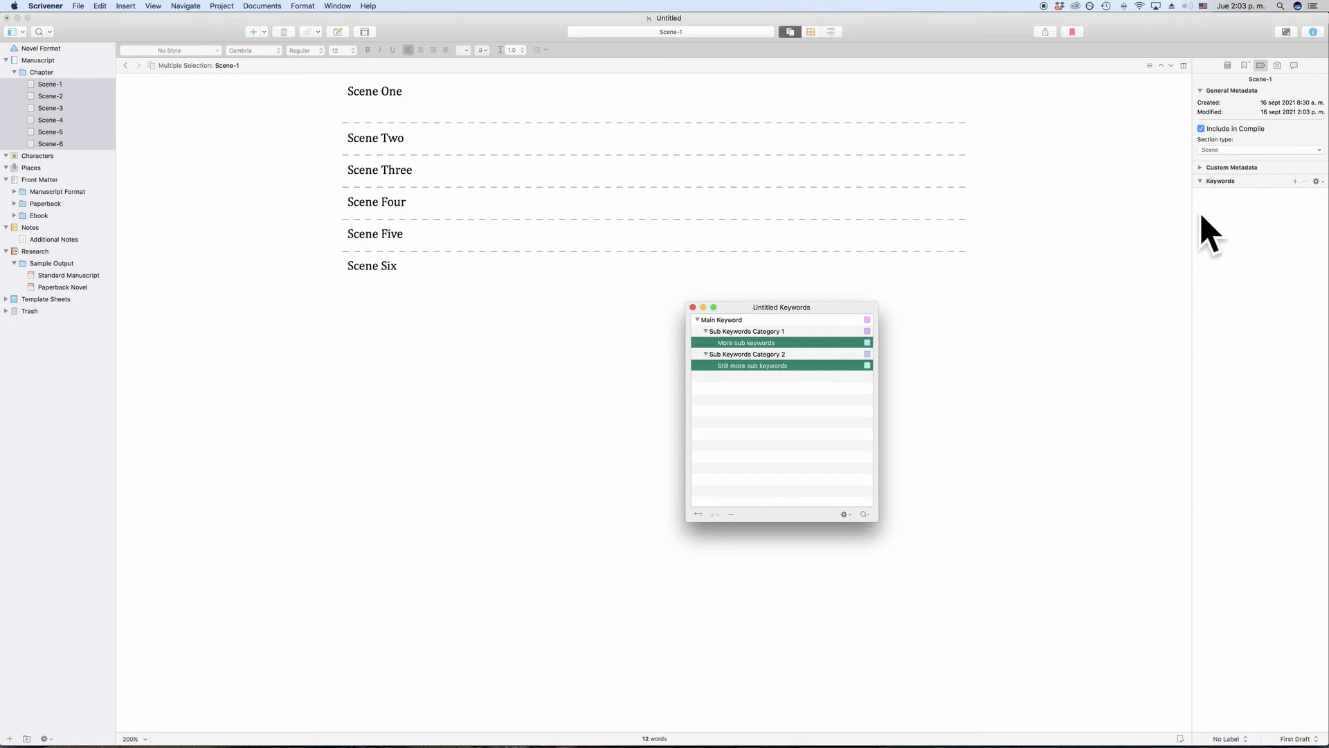
Clear the keyword selection and move the keywords window up out of the way.
left_click(806, 402)
left_click_drag(785, 309, 793, 258)
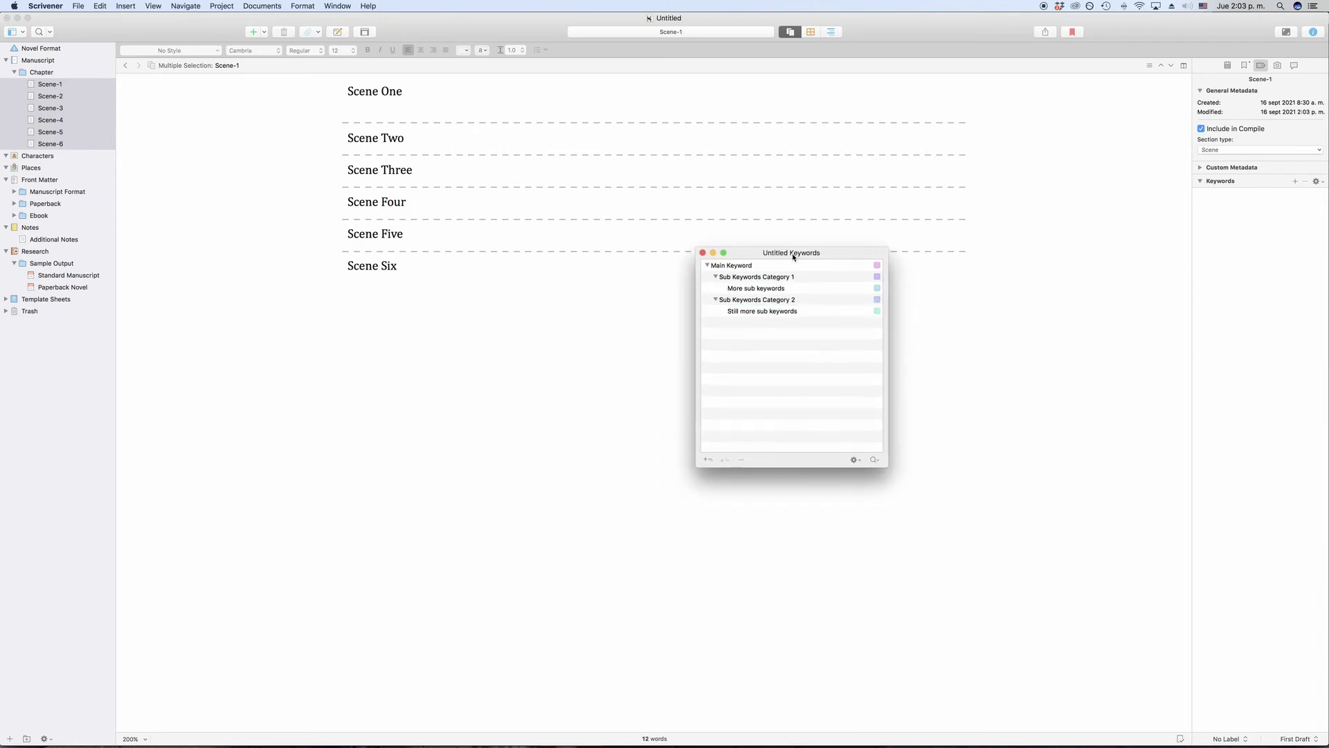
left_click(96, 143)
Drag More sub keywords onto Scene-1 and Scene-4 in the binder.
left_click(68, 83)
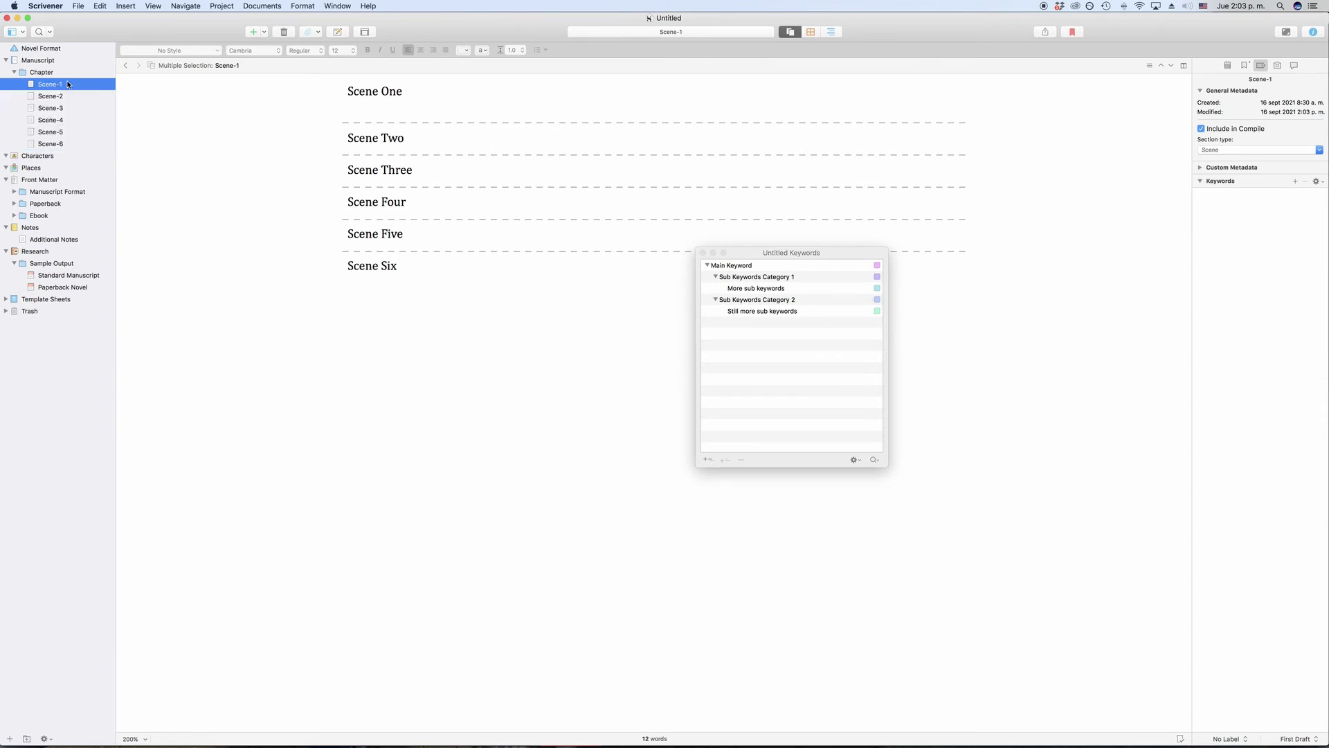
left_click(810, 320)
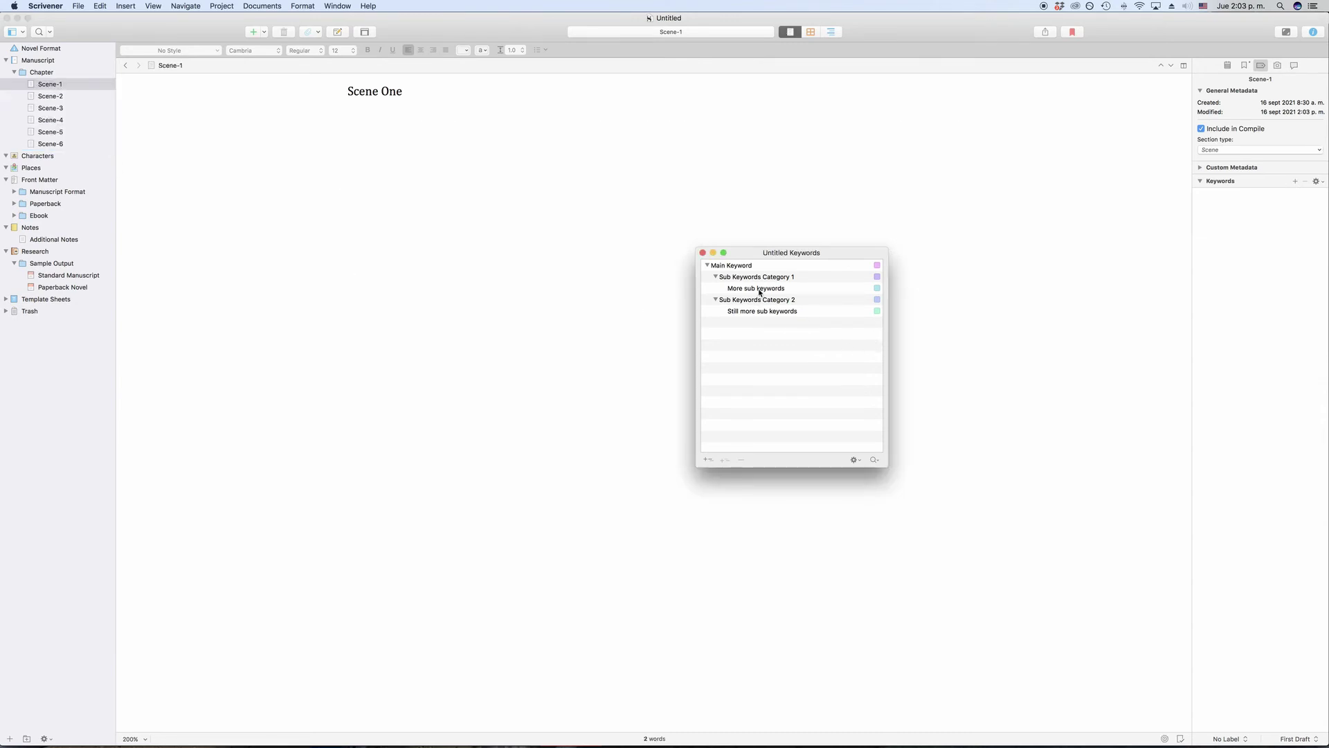
left_click_drag(760, 291, 69, 84)
left_click(1317, 208)
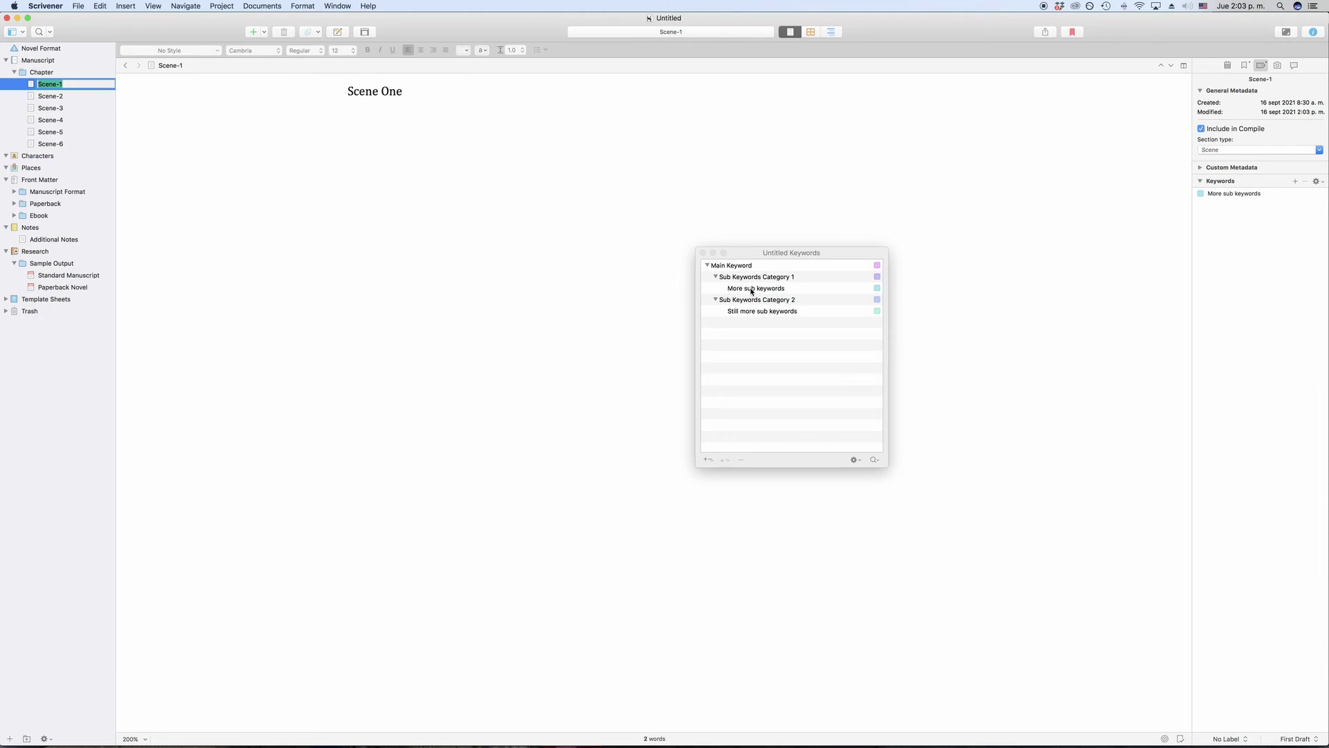
left_click_drag(752, 290, 52, 120)
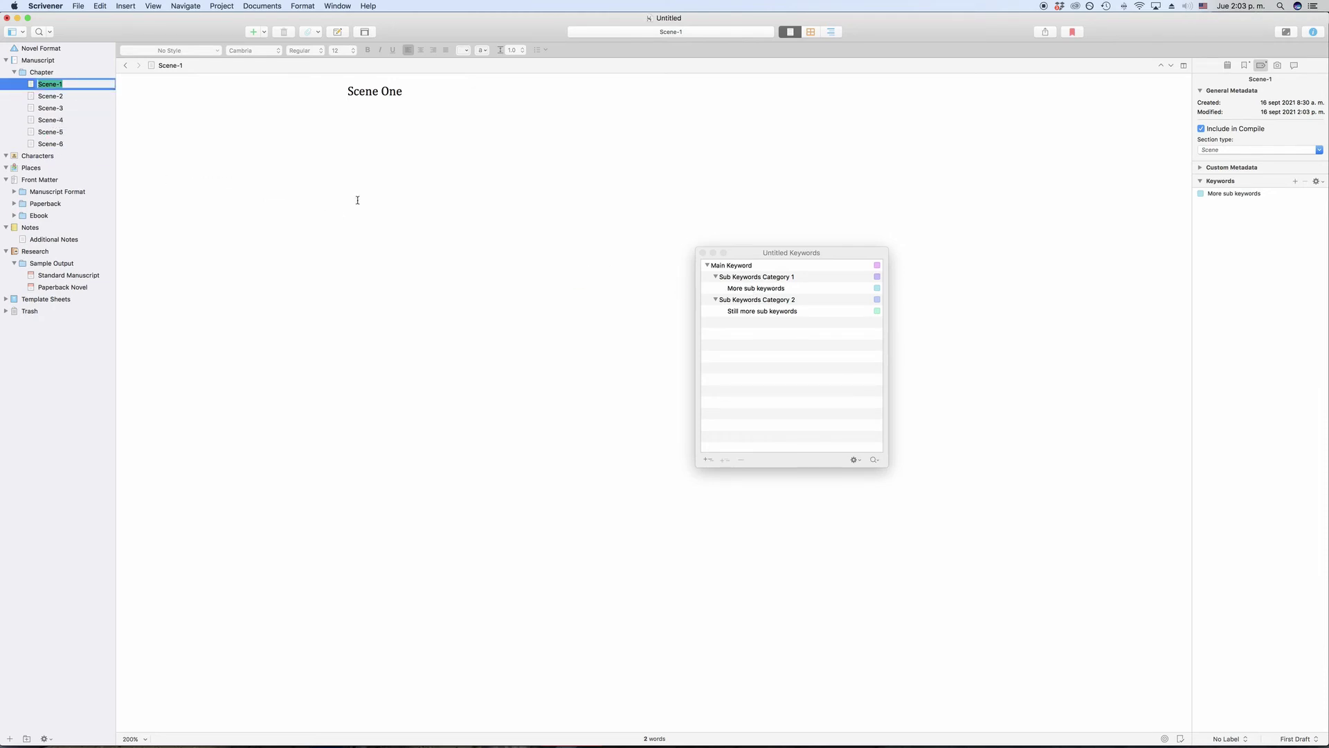
Remove More sub keywords from Scene-4 in the Inspector.
left_click(60, 122)
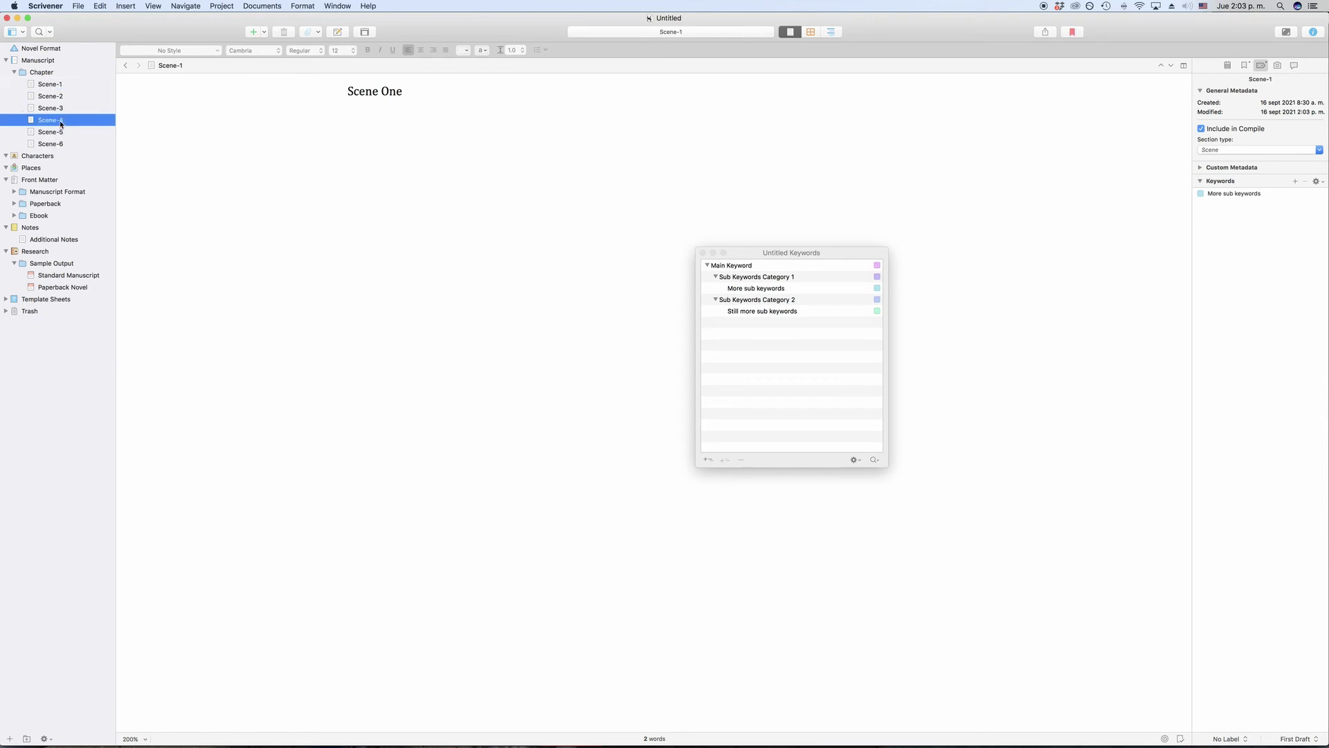
left_click(60, 109)
left_click(61, 122)
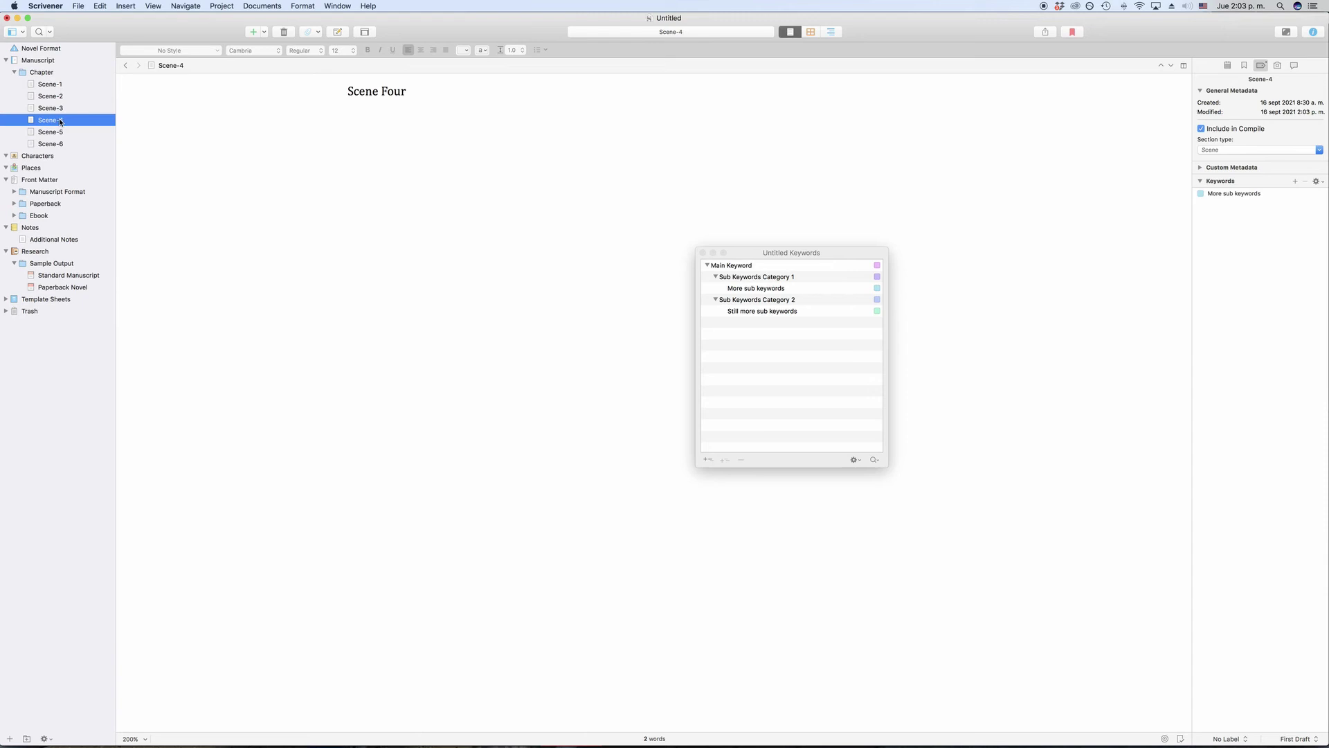
left_click(1288, 194)
left_click(1306, 181)
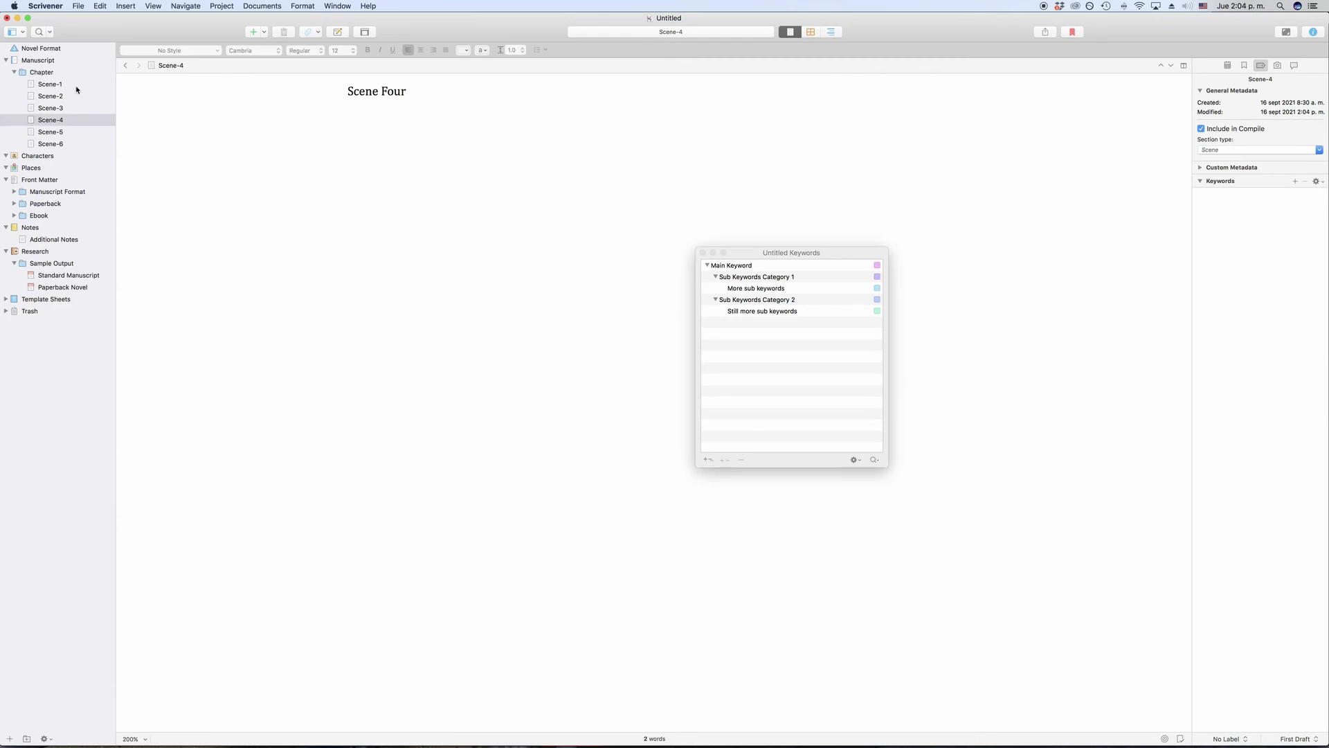
Delete Scene-1's keyword and switch the editor to corkboard view.
left_click(69, 85)
left_click(1299, 198)
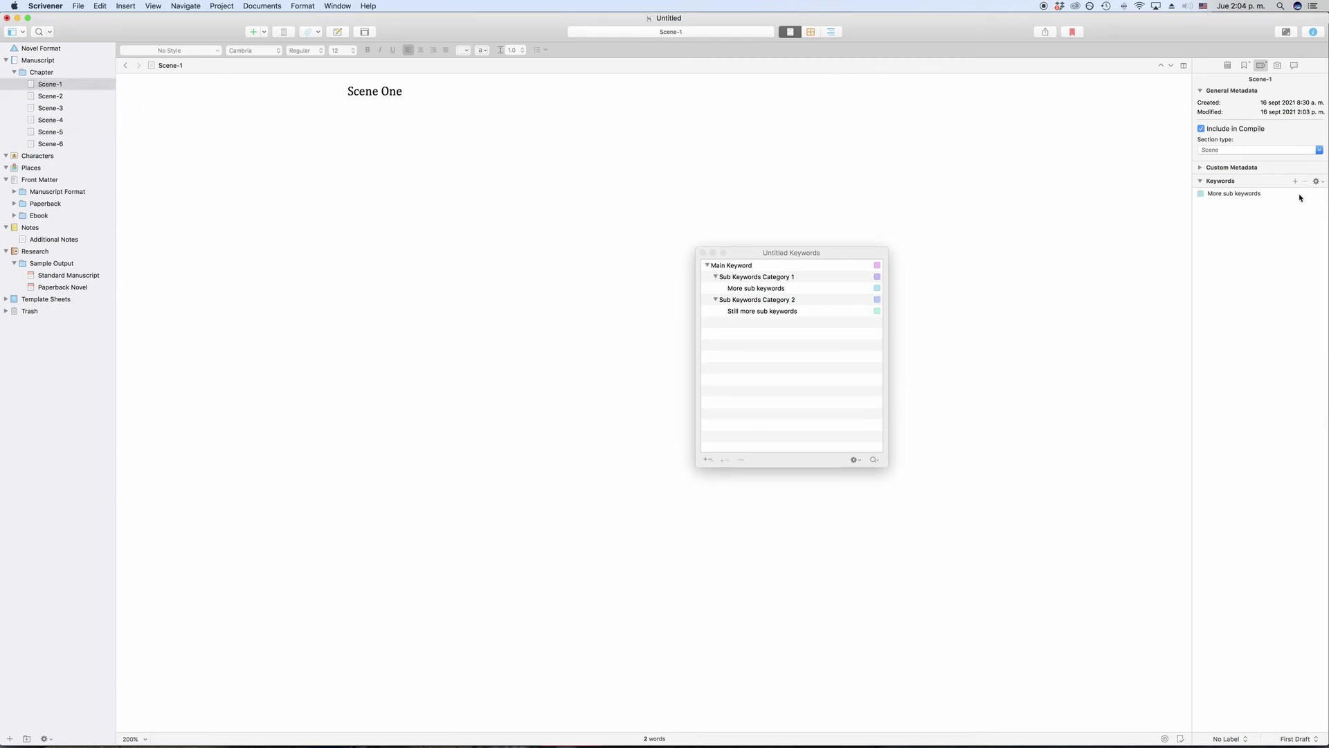
key("Delete")
left_click(685, 172)
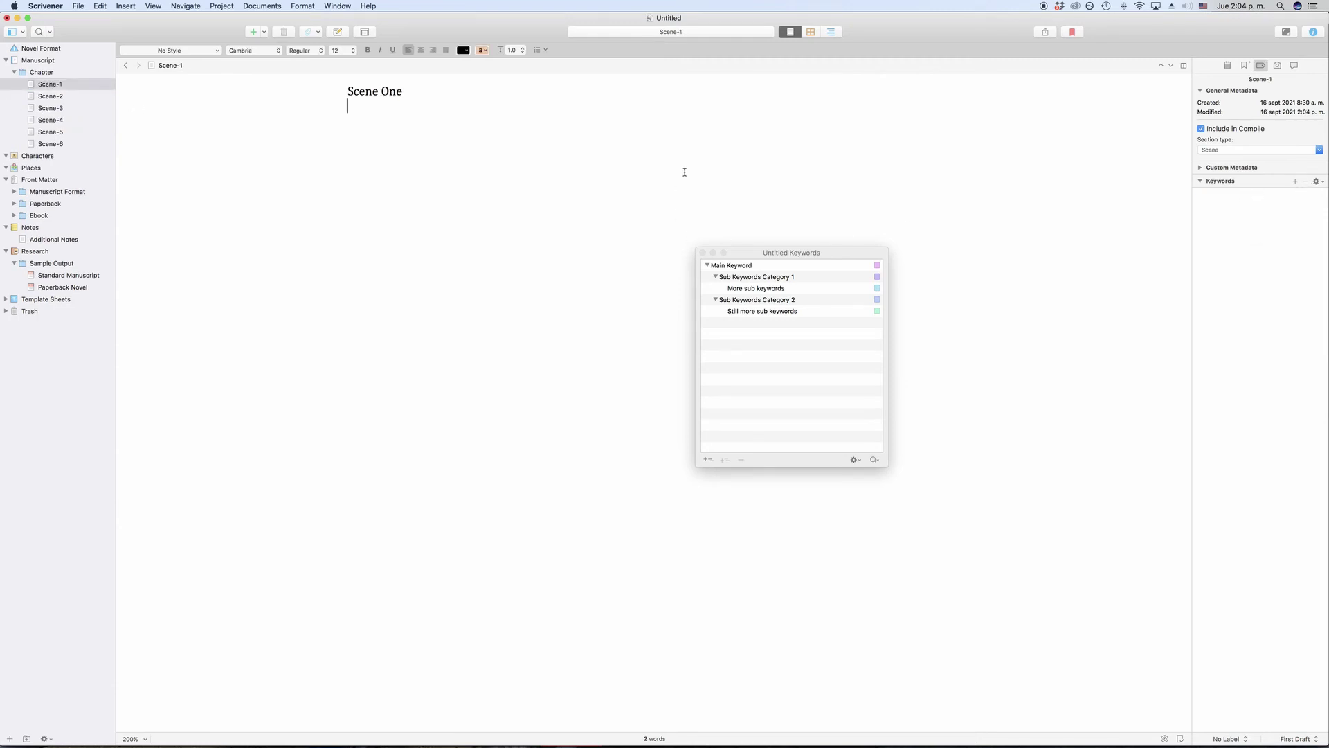
left_click(816, 35)
Show the Chapter's scenes as corkboard cards and check the View options.
left_click(69, 72)
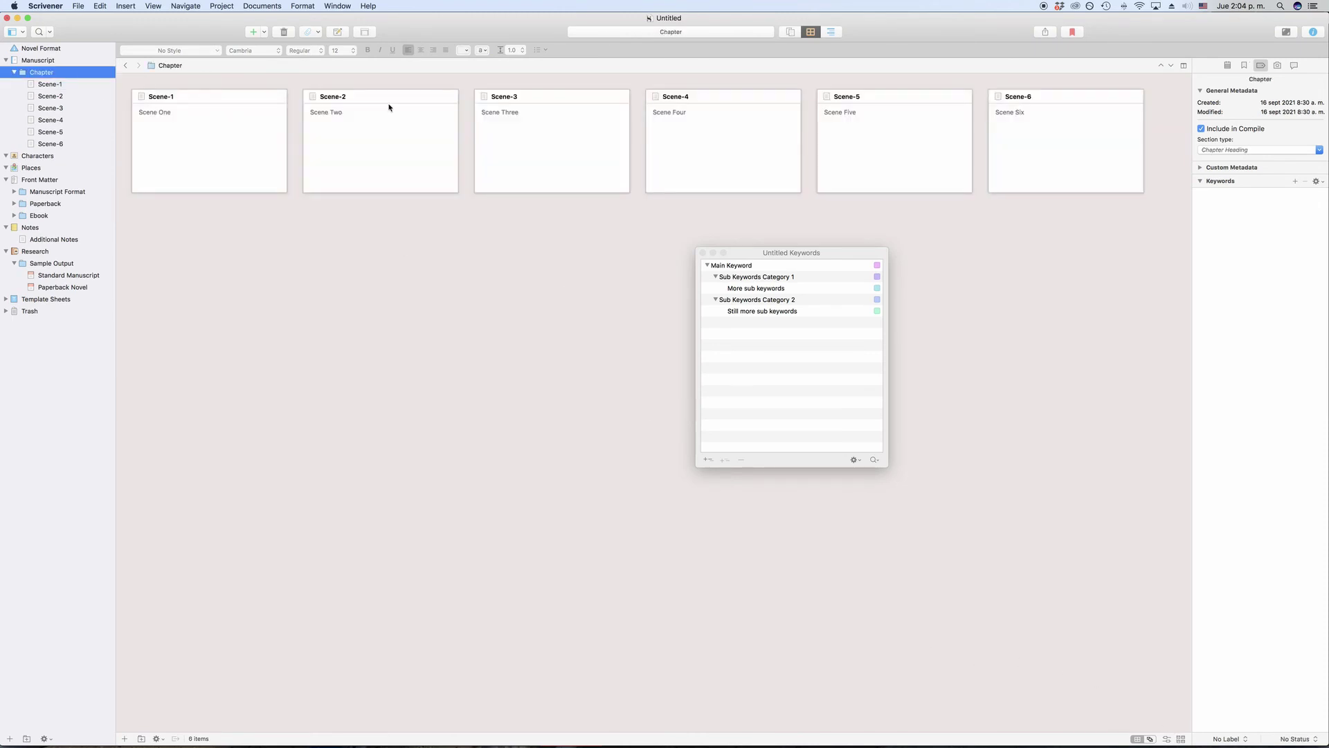
left_click(157, 7)
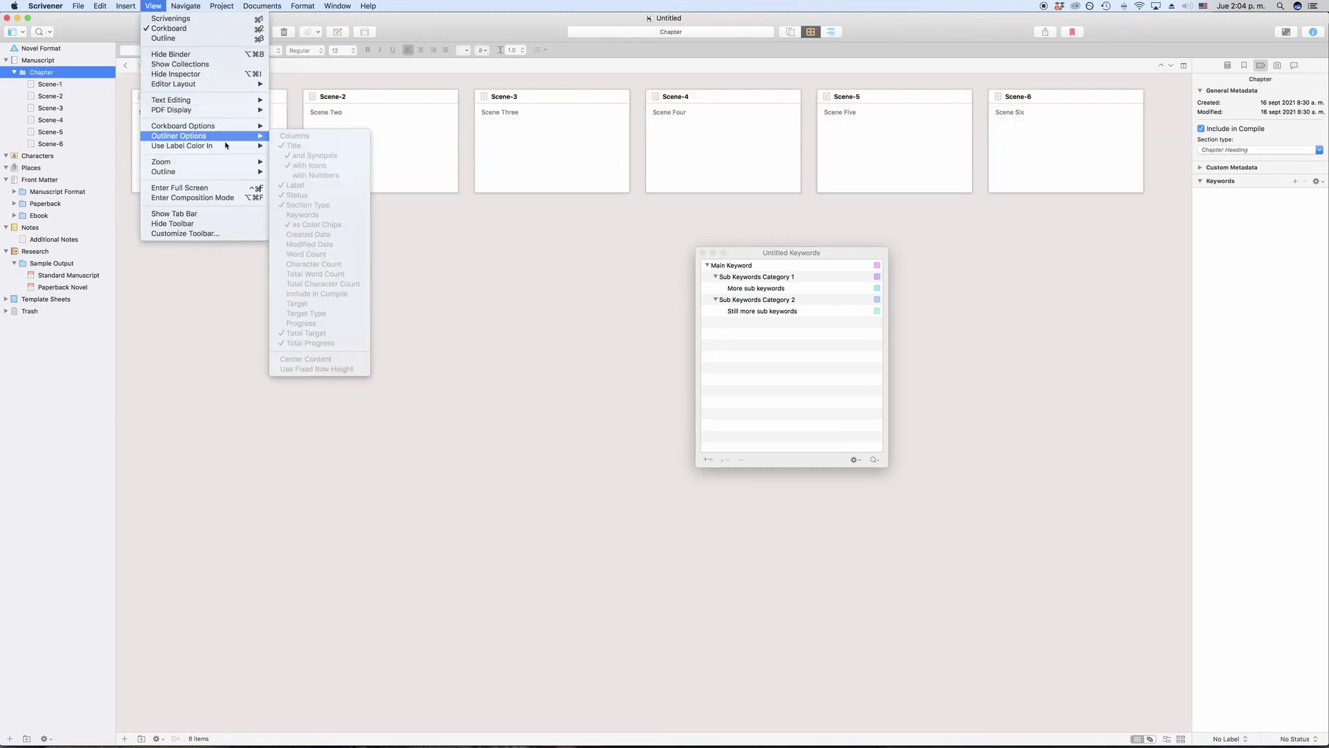
mouse_move(251, 126)
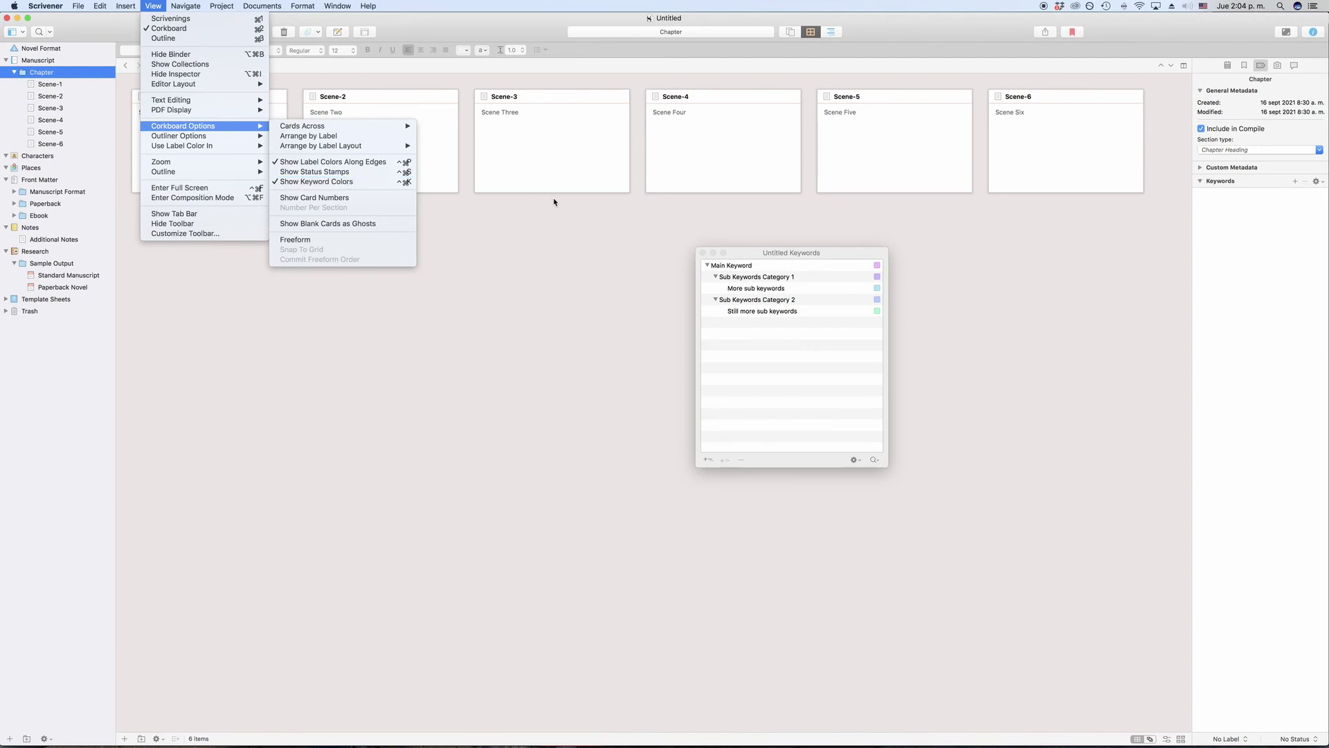
left_click(556, 215)
Tag the Scene-2 card with More sub keywords and Still more sub keywords.
left_click(796, 254)
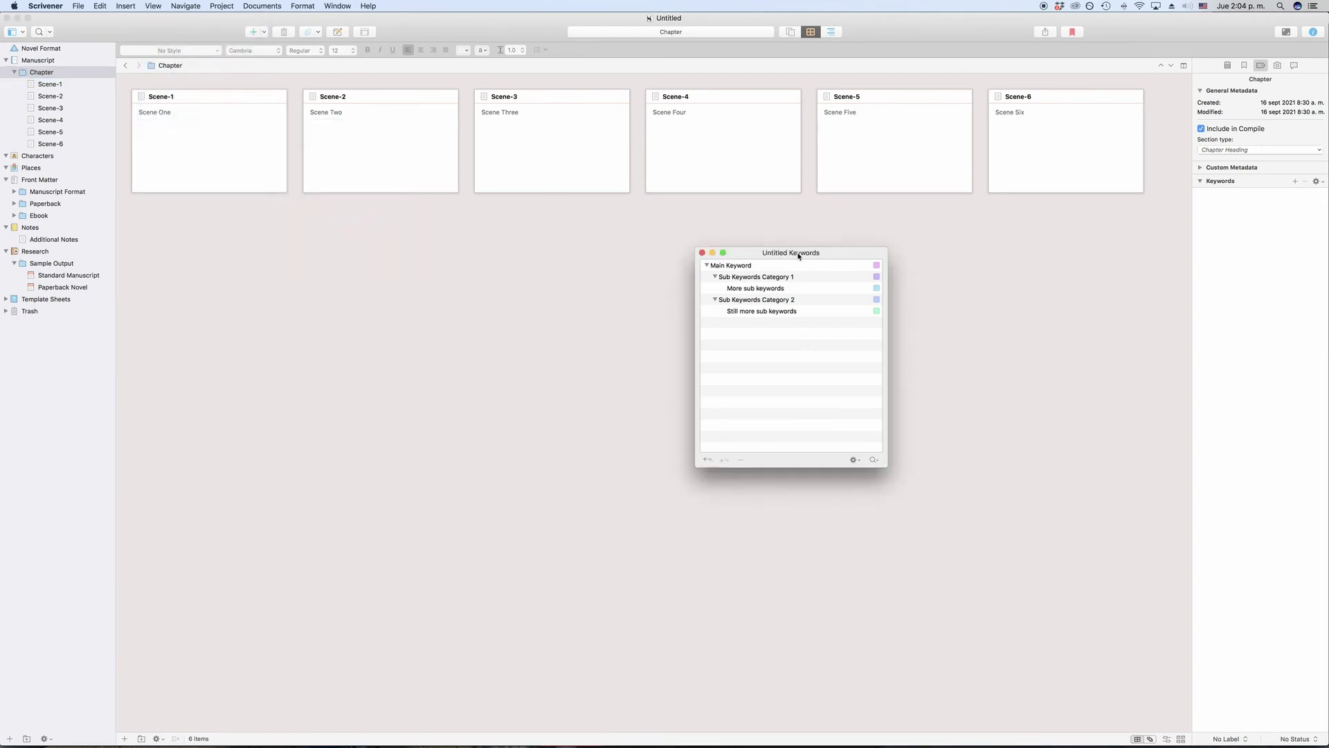
left_click(790, 287)
left_click(784, 313, "super")
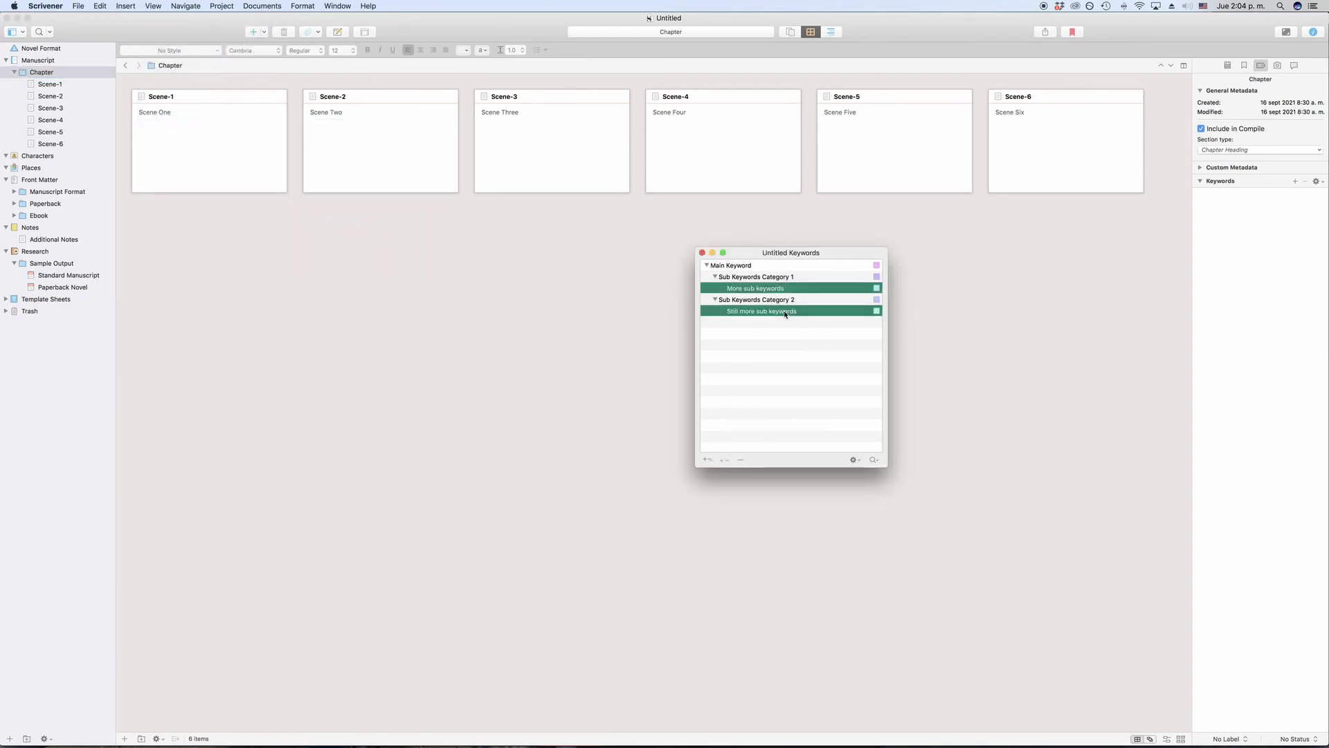
left_click_drag(772, 291, 372, 143)
left_click(758, 353)
Tag Scene-3, Scene-6 (Still more sub keywords), Scene-4 (Main Keyword), and Scene-1 (three keywords).
left_click_drag(762, 289, 624, 173)
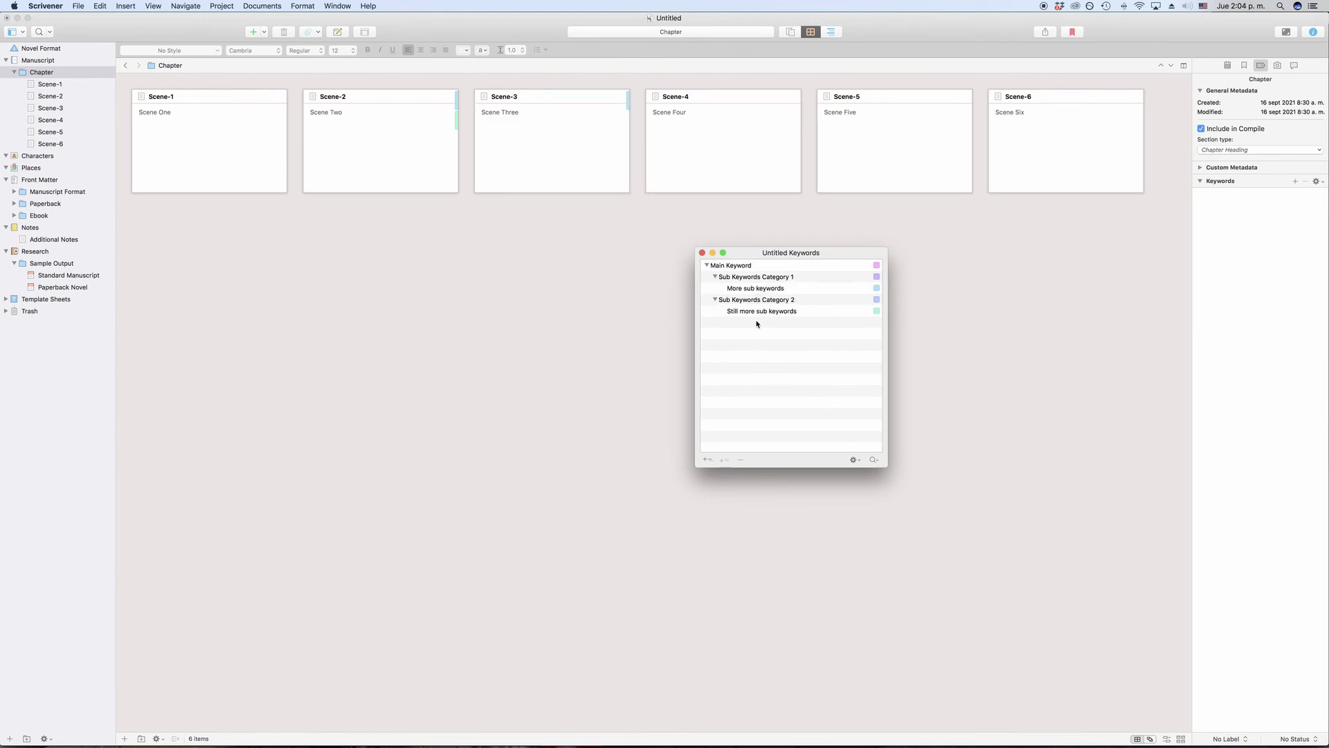
left_click_drag(768, 312, 1098, 142)
left_click_drag(770, 264, 758, 165)
left_click(776, 288)
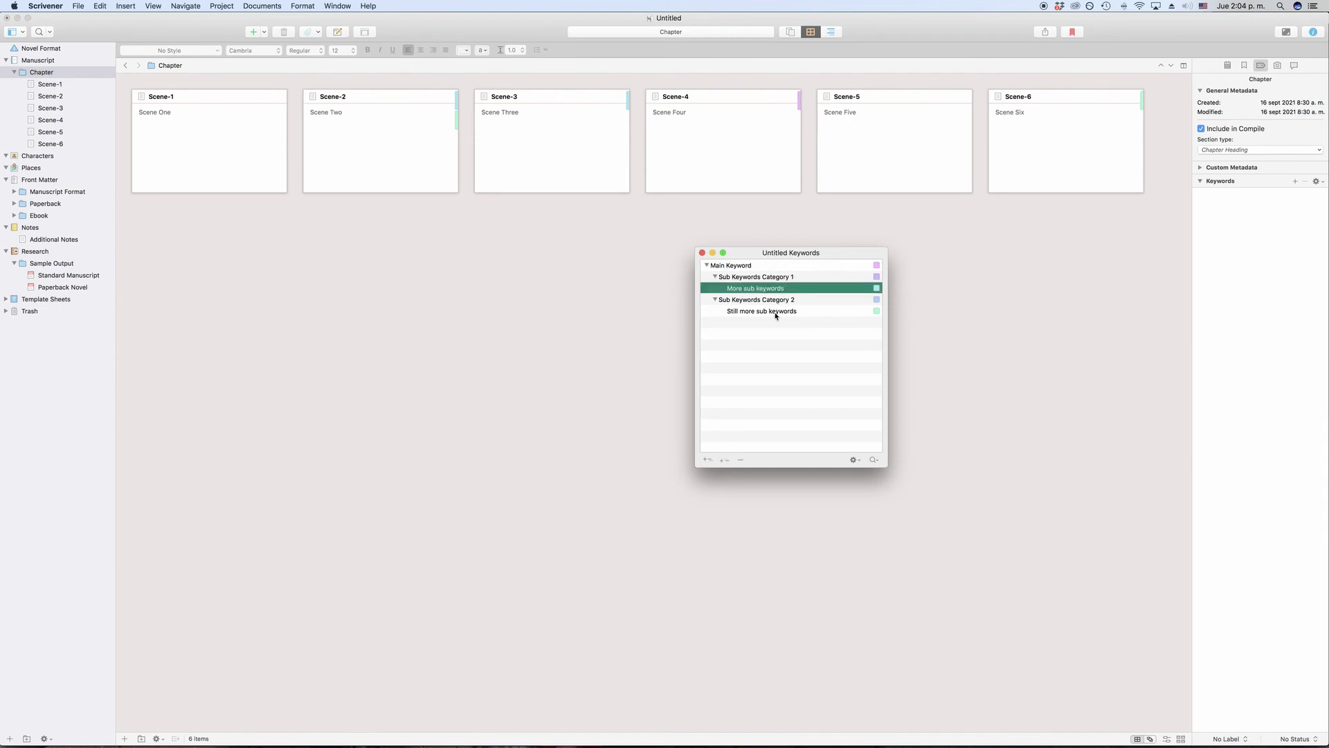
left_click(776, 316, "shift")
left_click_drag(776, 315, 291, 146)
left_click(763, 335)
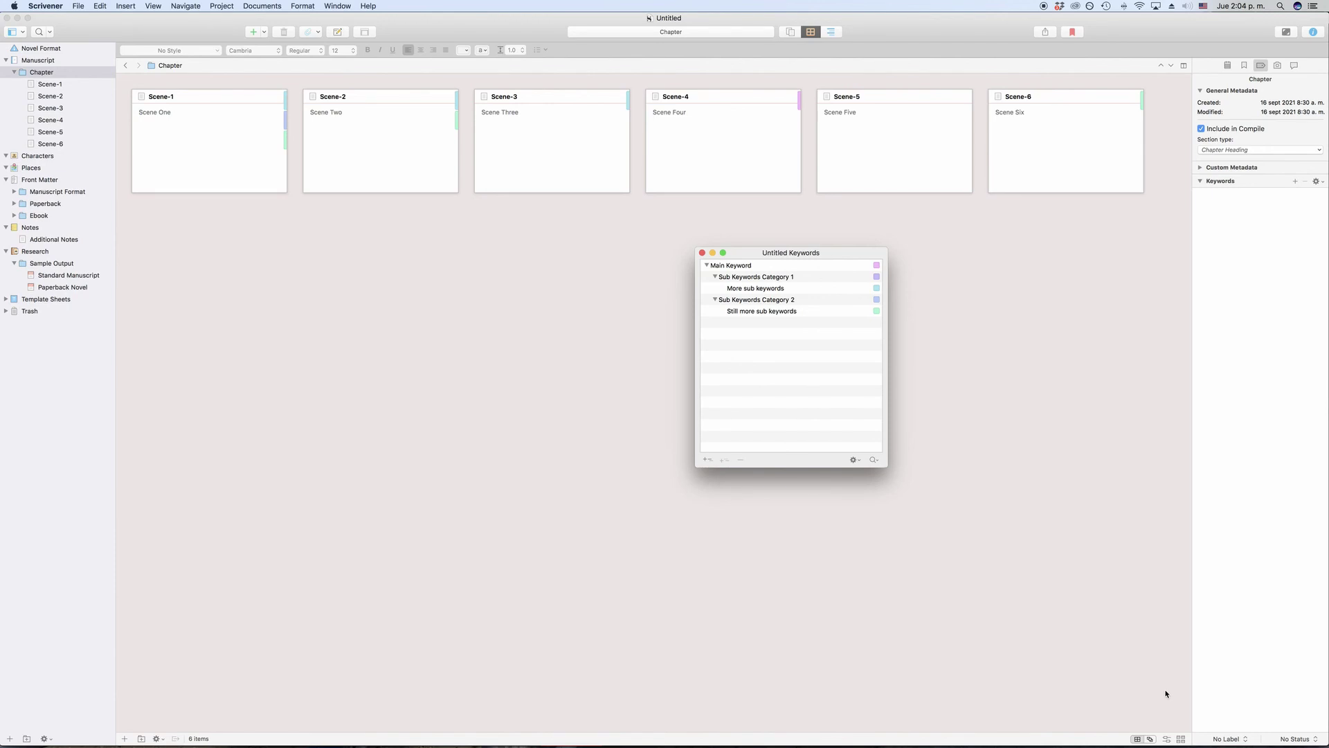
left_click(1181, 739)
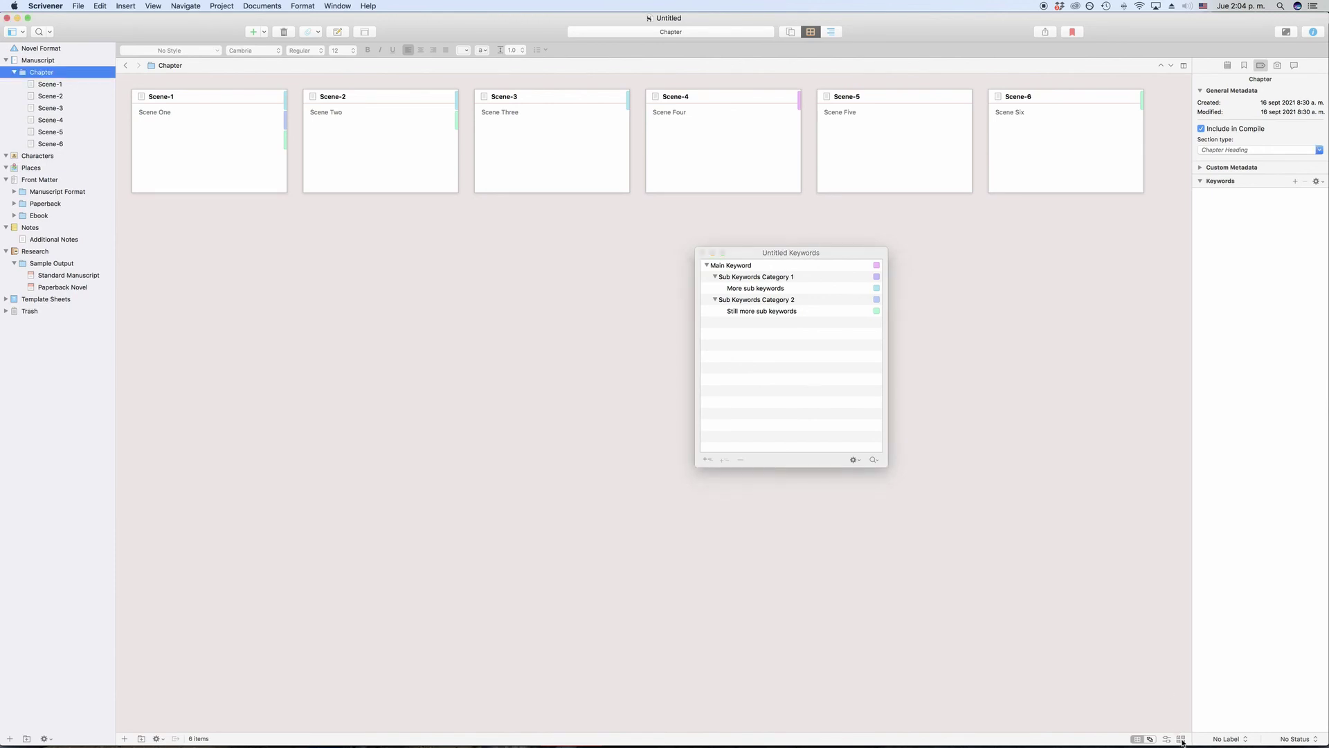
left_click(1181, 738)
left_click(1221, 711)
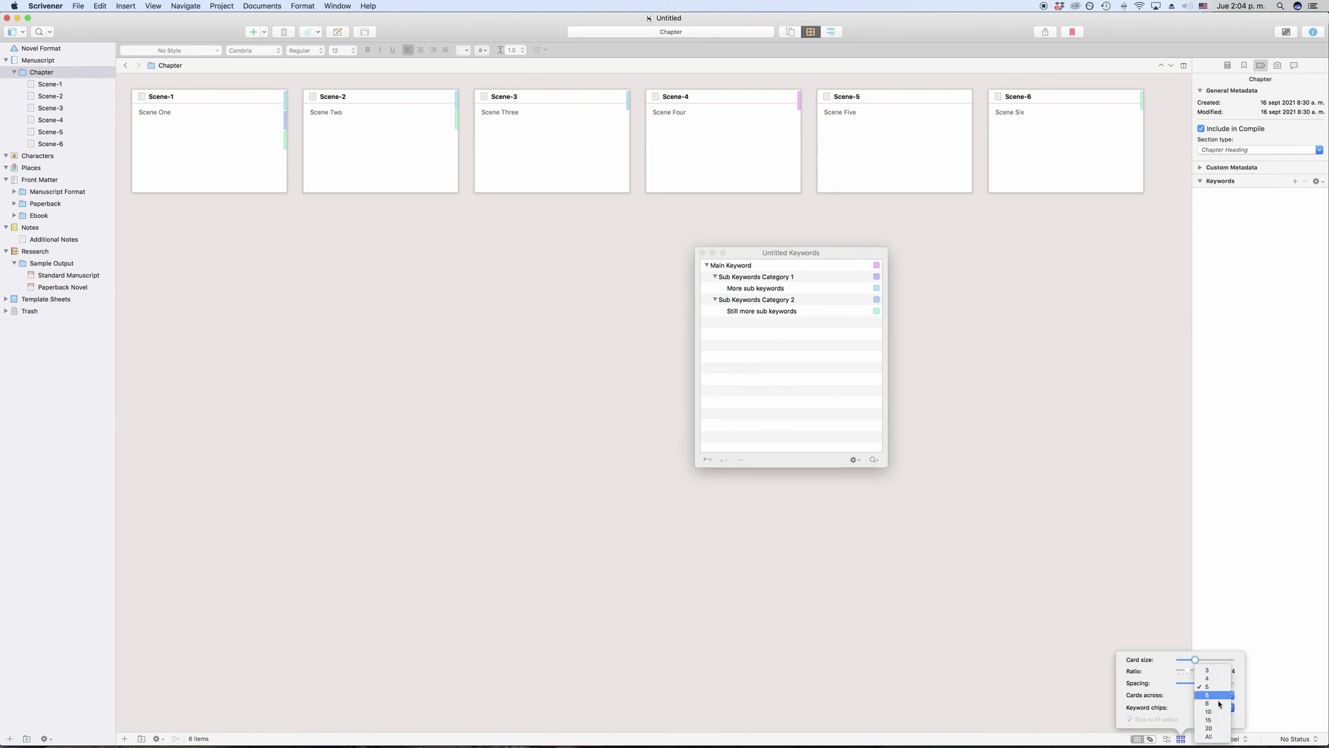
left_click(1181, 739)
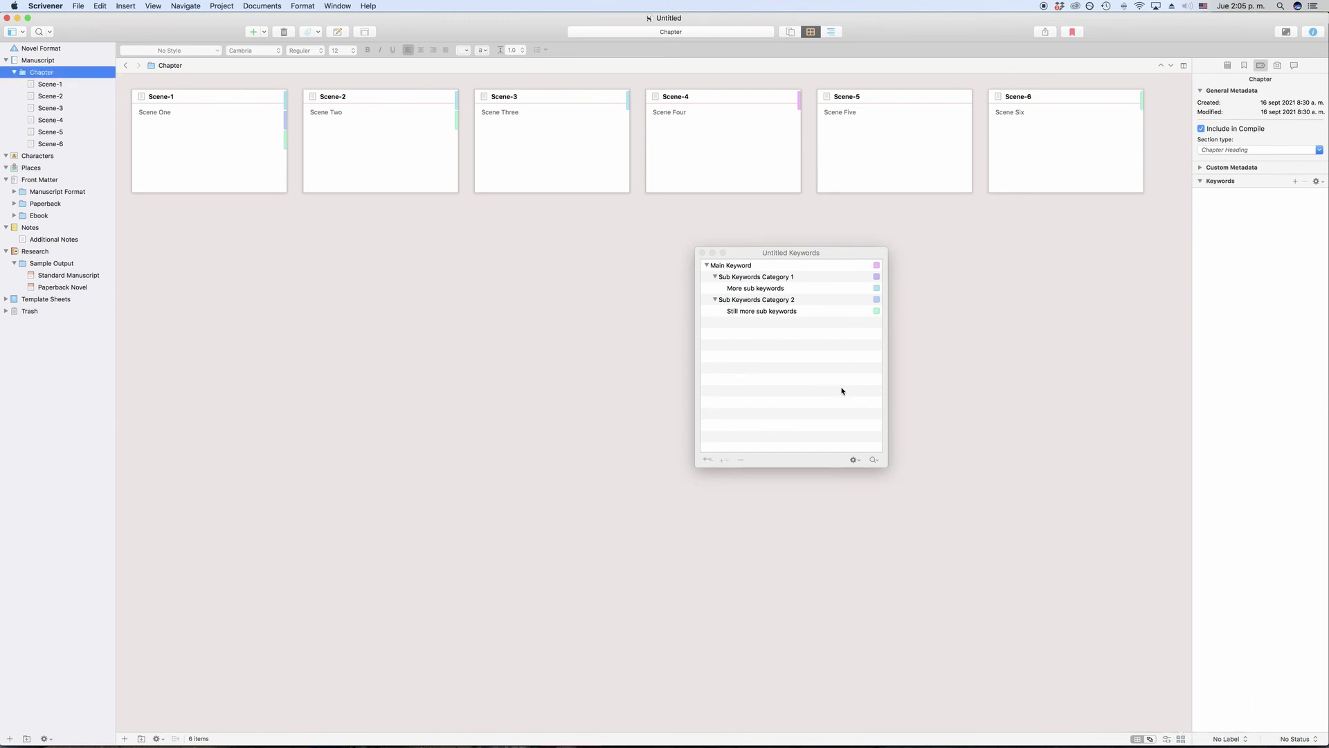
left_click(803, 255)
left_click_drag(803, 254, 673, 241)
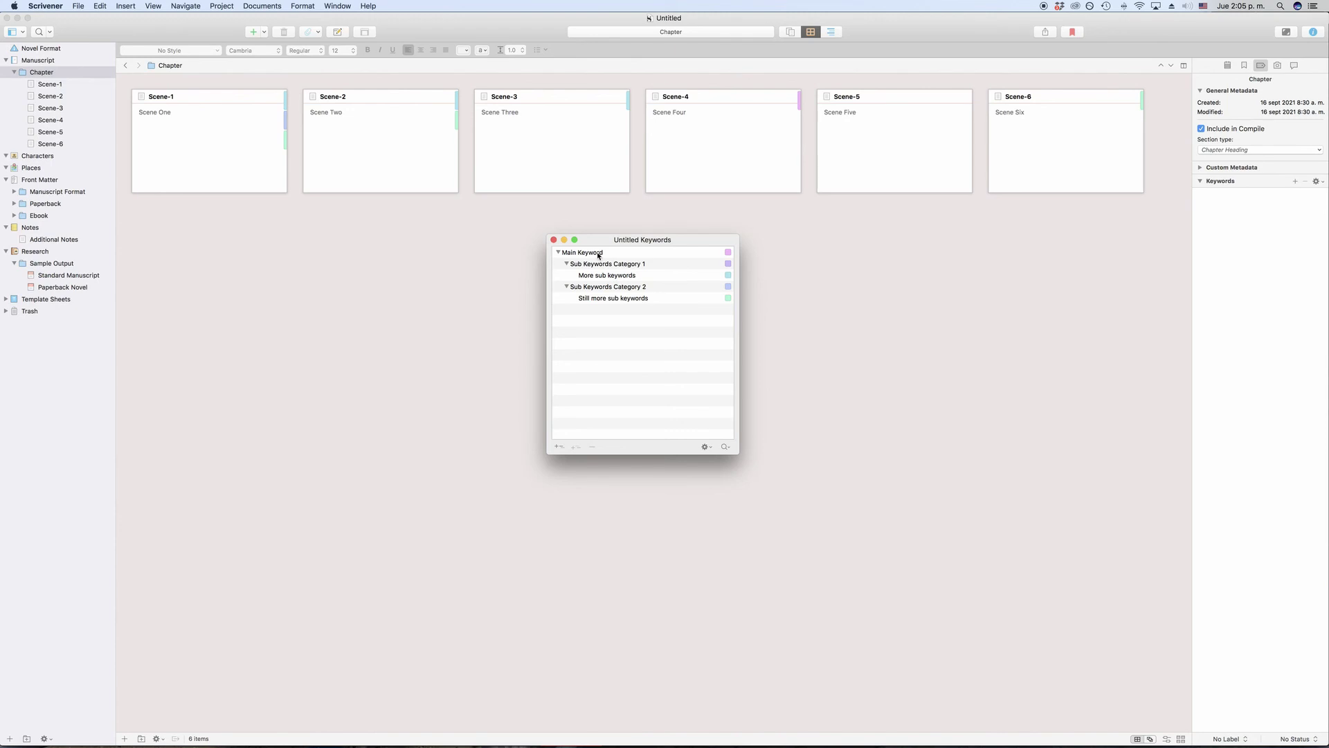
Tag the Scene-3 card with Main Keyword, then search that keyword to list Scene-3 and Scene-4.
left_click_drag(599, 255, 579, 162)
left_click(590, 253)
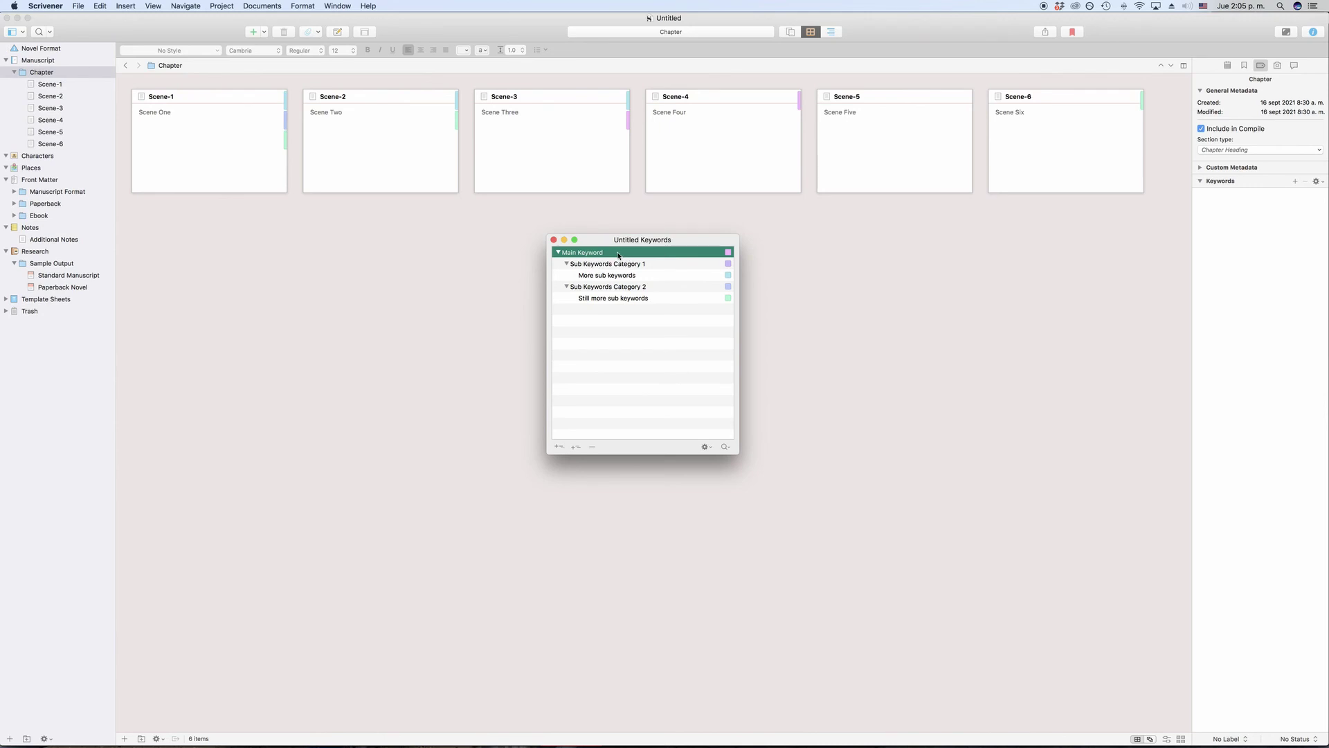
left_click(725, 447)
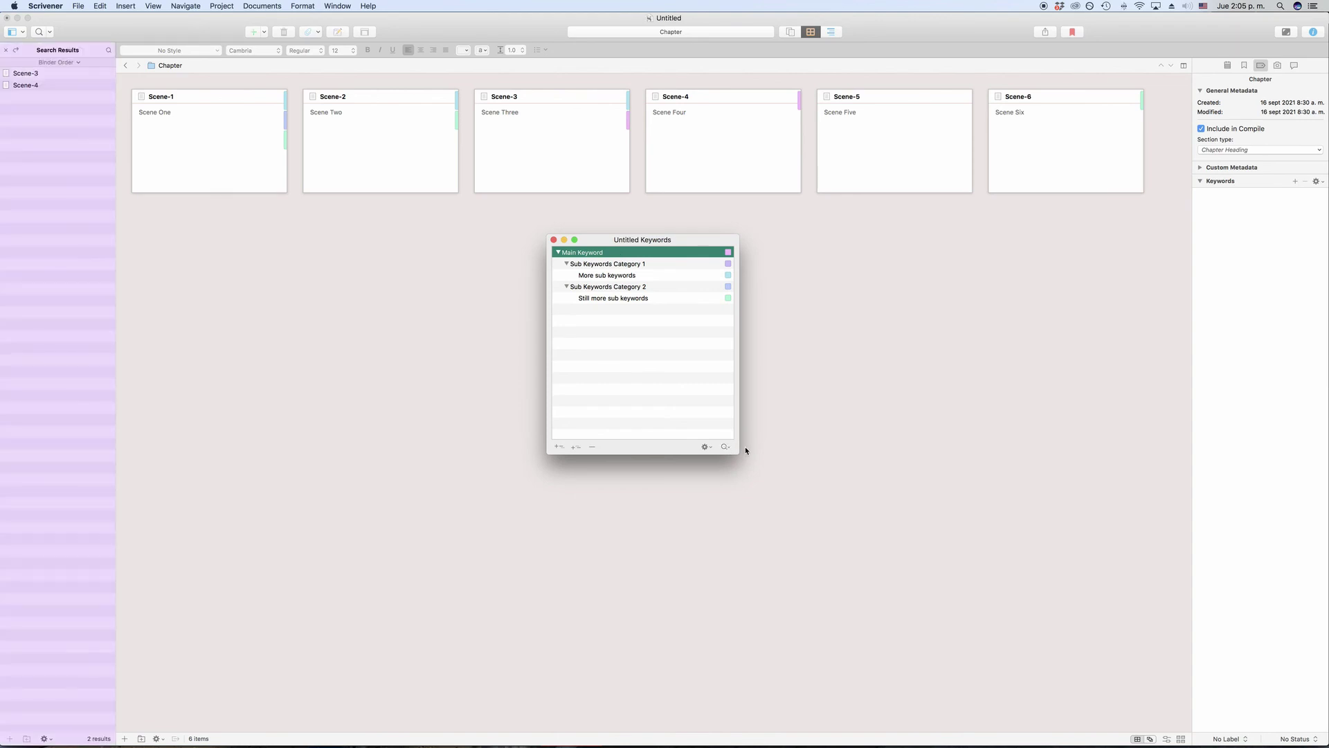